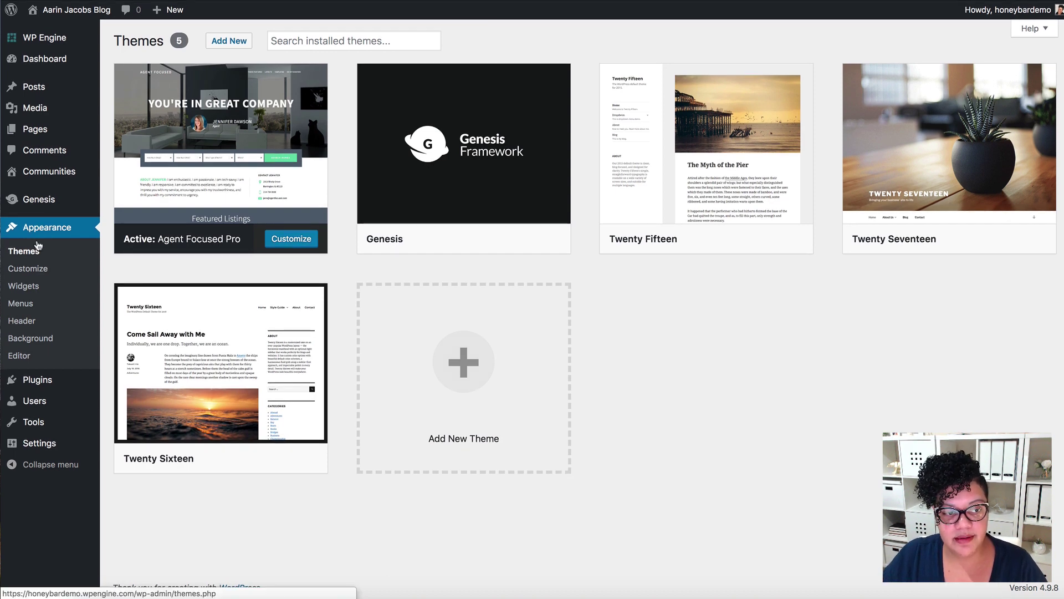
# Open the site's plugin management and go to the page for adding new plugins.
pyautogui.moveTo(40, 385)
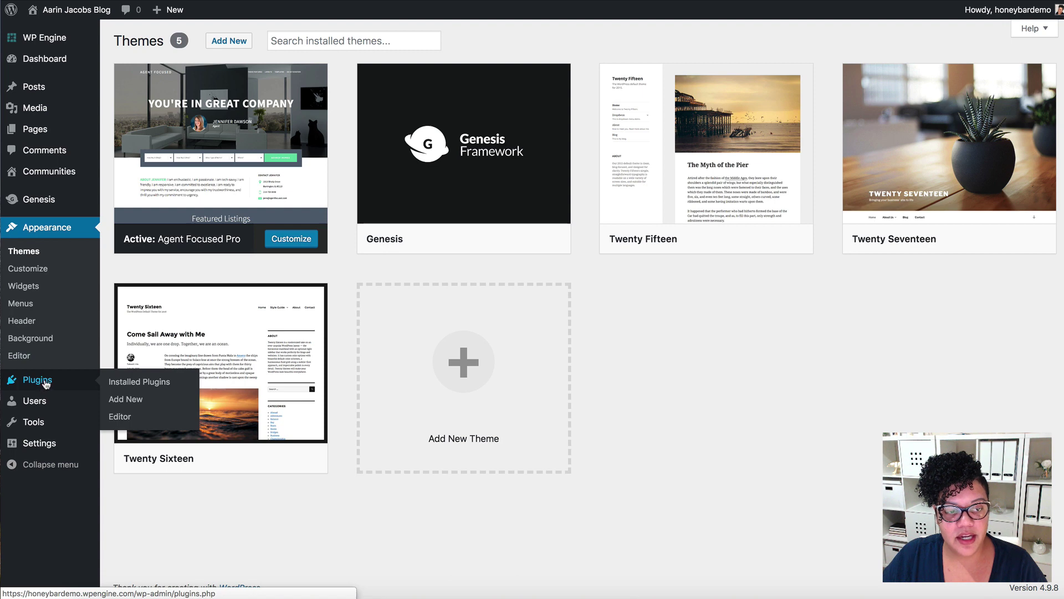
pyautogui.click(41, 384)
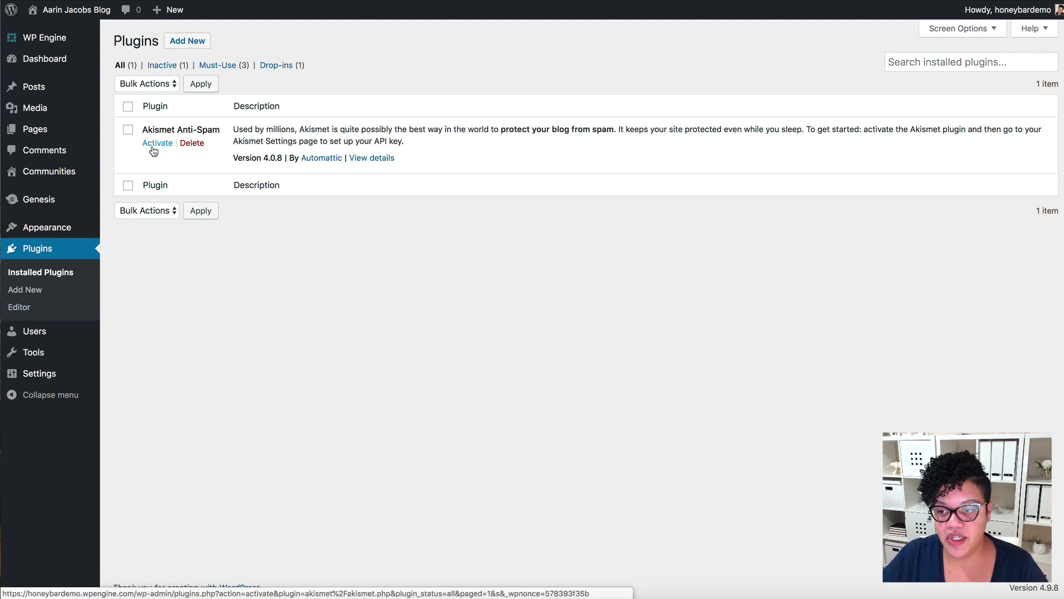
pyautogui.click(190, 43)
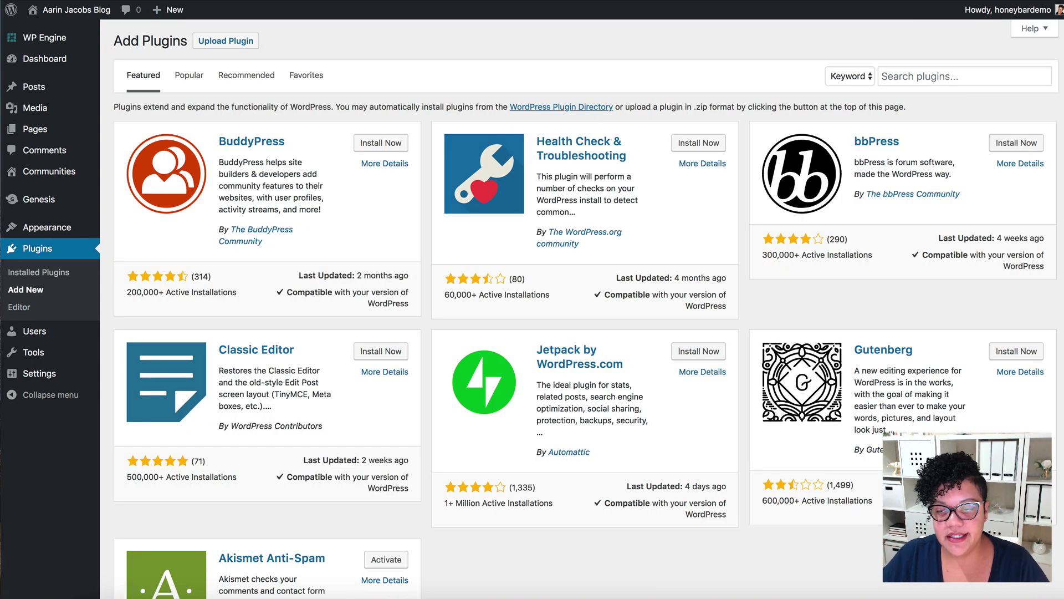
# Search the plugin directory for "agentpress listings" and install the AgentPress Listings plugin by StudioPress.
pyautogui.click(919, 77)
pyautogui.write('agentpress listings')
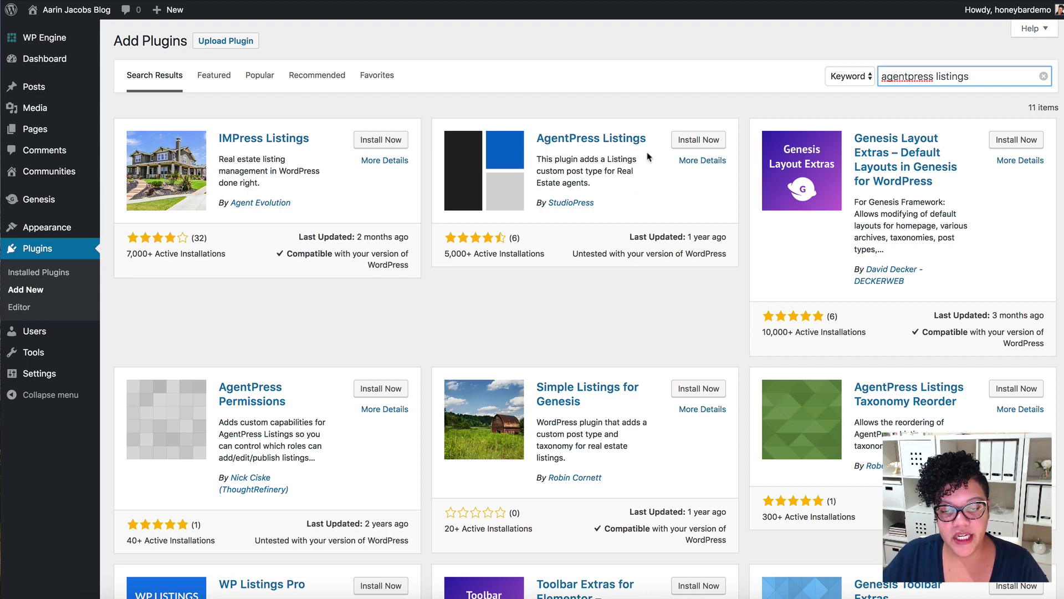
pyautogui.scroll(-1, 712, 148)
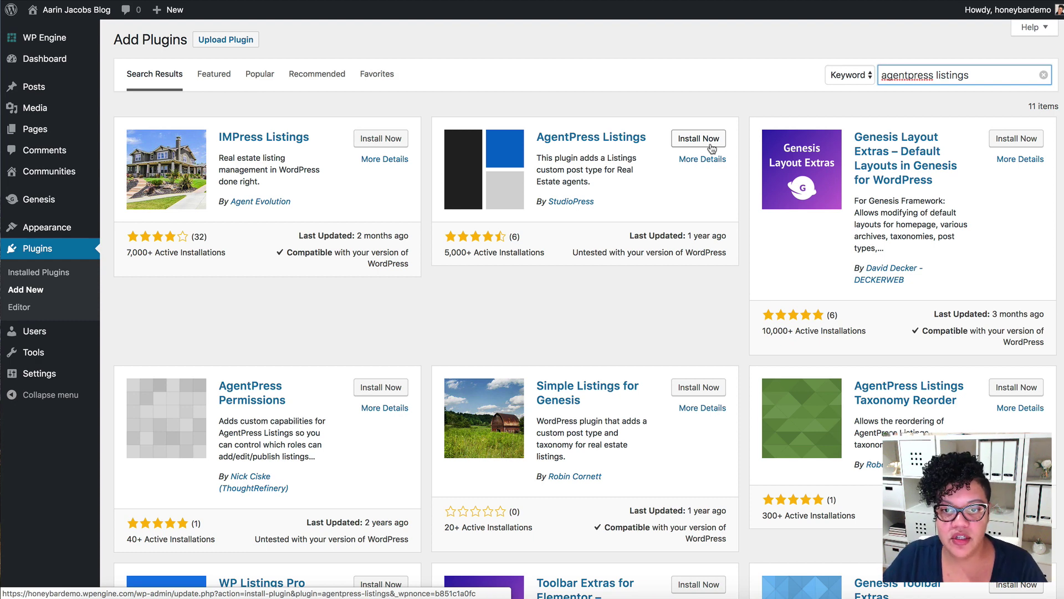
pyautogui.click(712, 145)
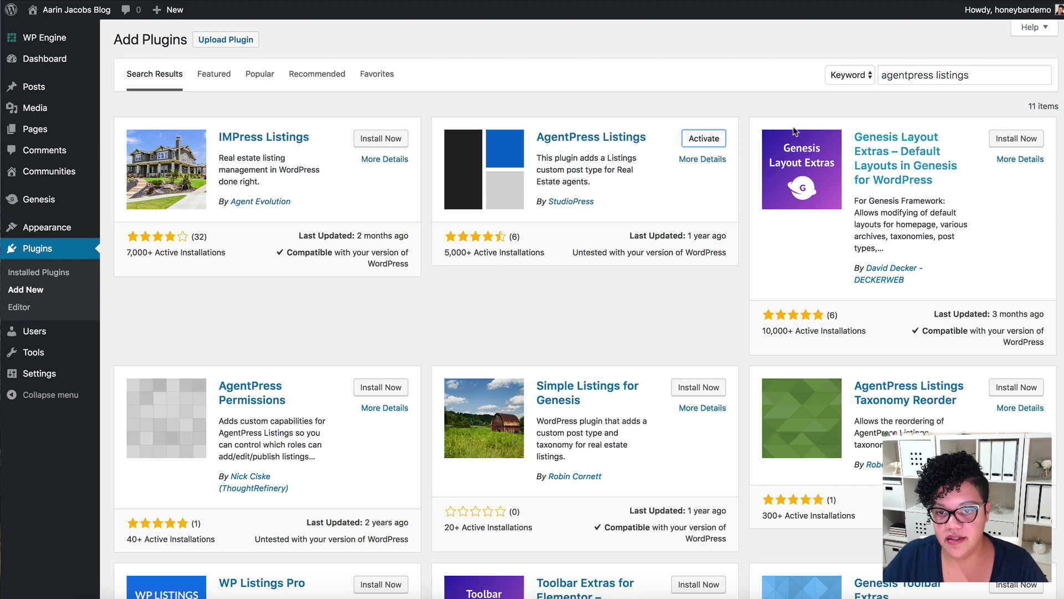
# Search the plugin directory for "impress" and install the IMPress for IDX Broker plugin.
pyautogui.tripleClick(978, 75)
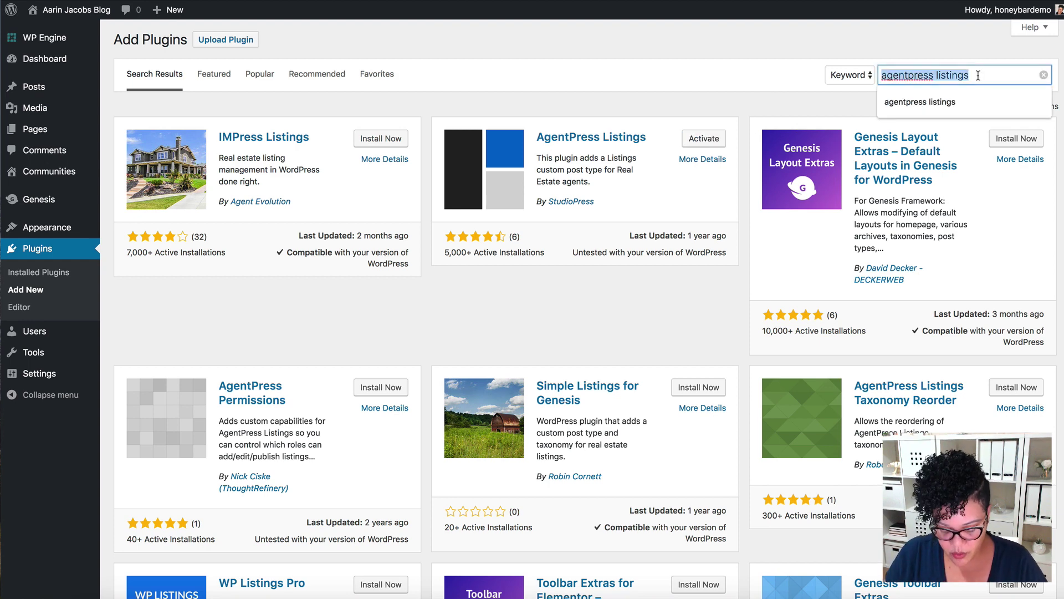
pyautogui.write('impress')
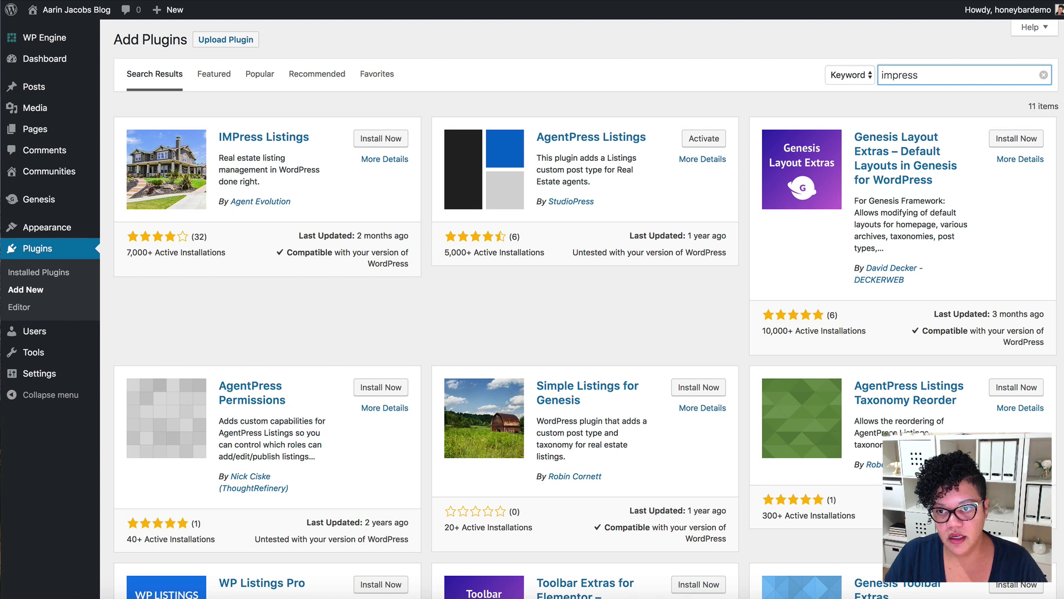
pyautogui.write(' b')
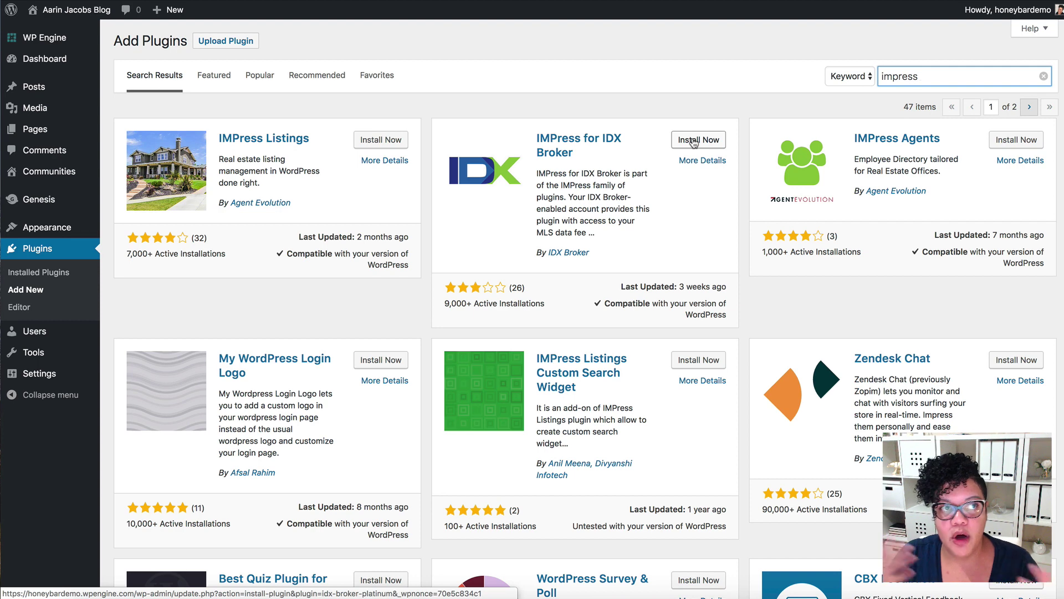
pyautogui.click(693, 142)
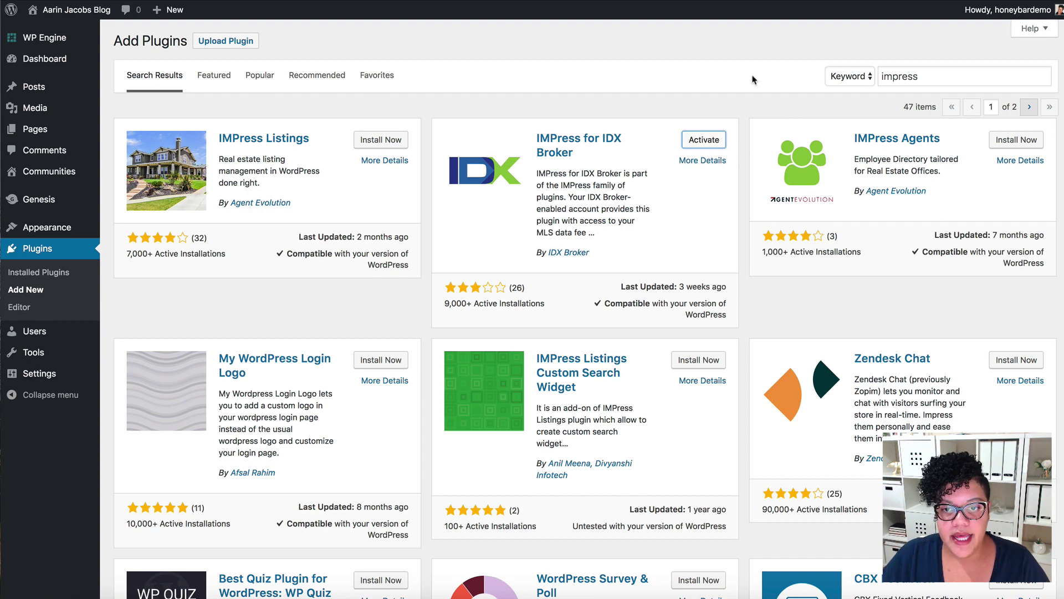
# Search the plugin directory for "genesis enews" and install the Genesis eNews Extended plugin.
pyautogui.doubleClick(945, 80)
pyautogui.write('ge')
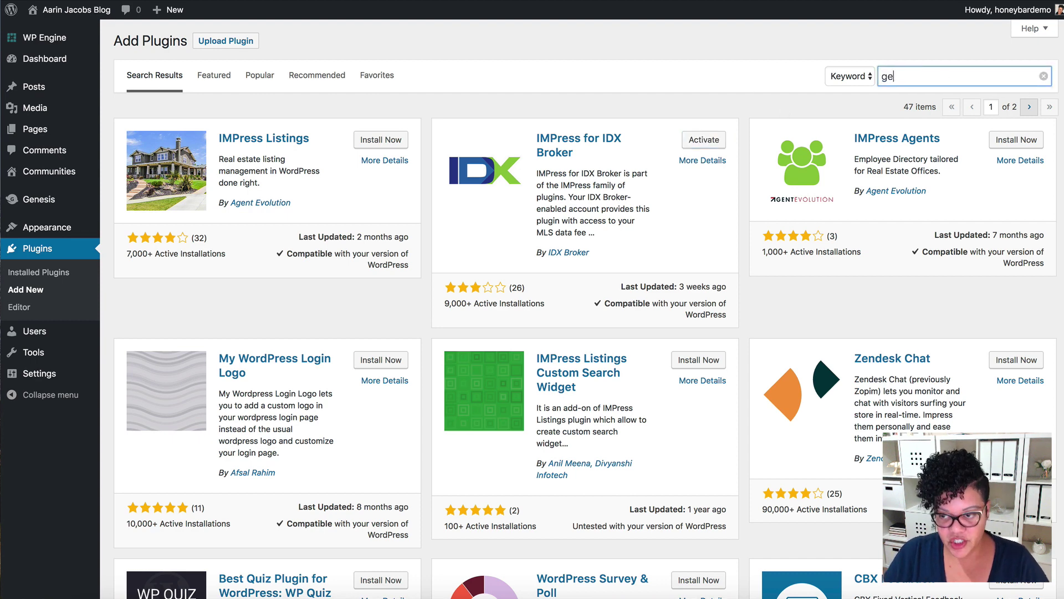
pyautogui.write('nesis e')
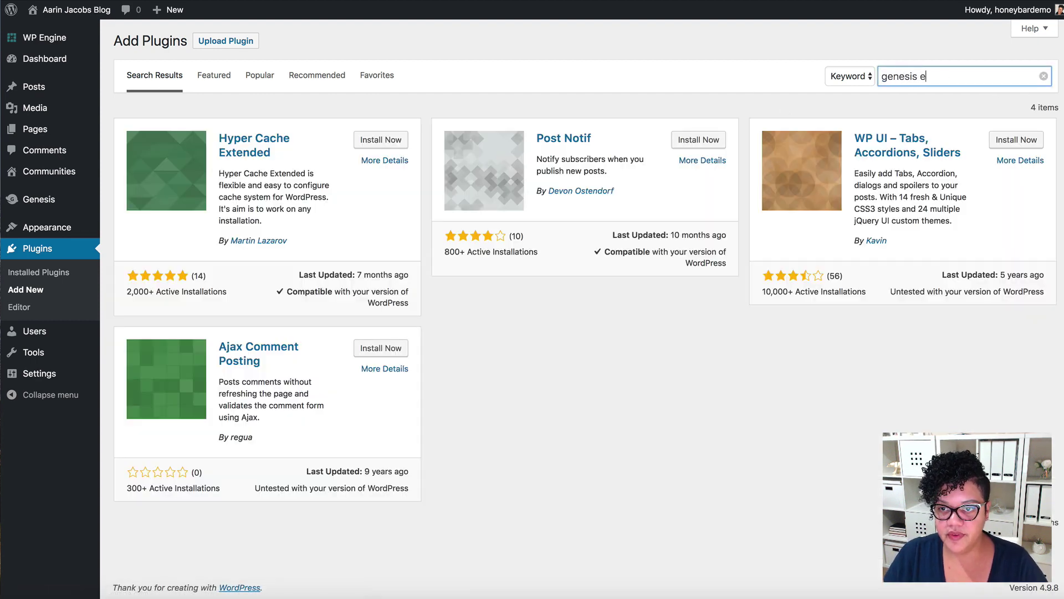
pyautogui.write('n')
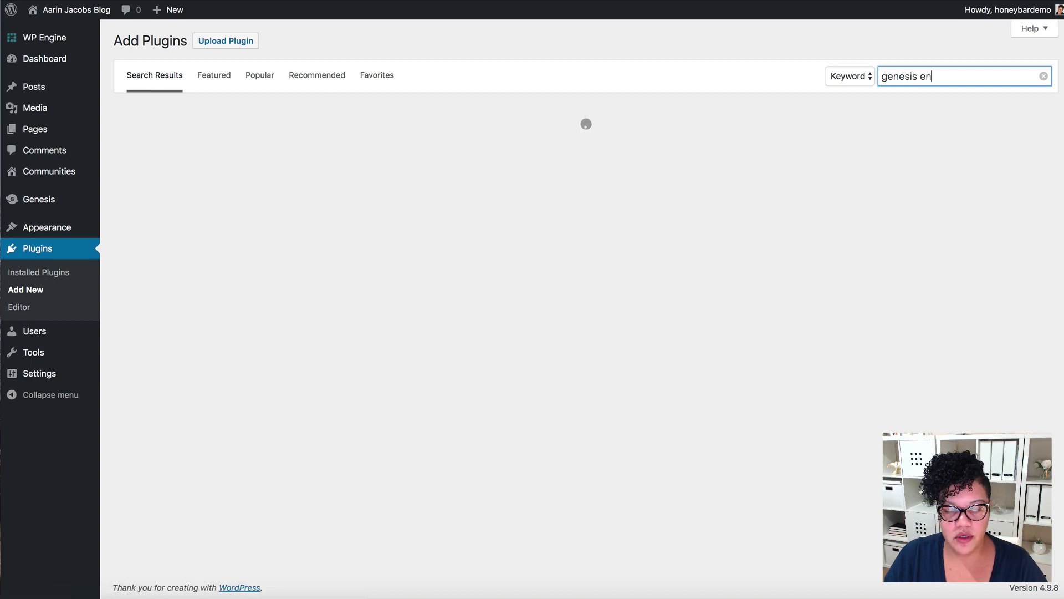
pyautogui.write('ews')
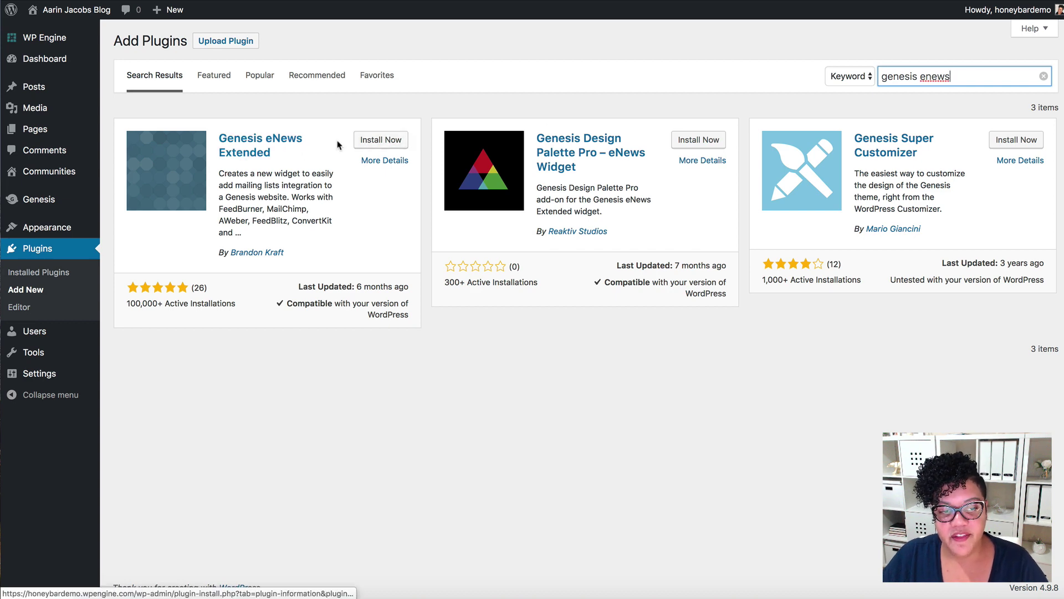
pyautogui.click(398, 143)
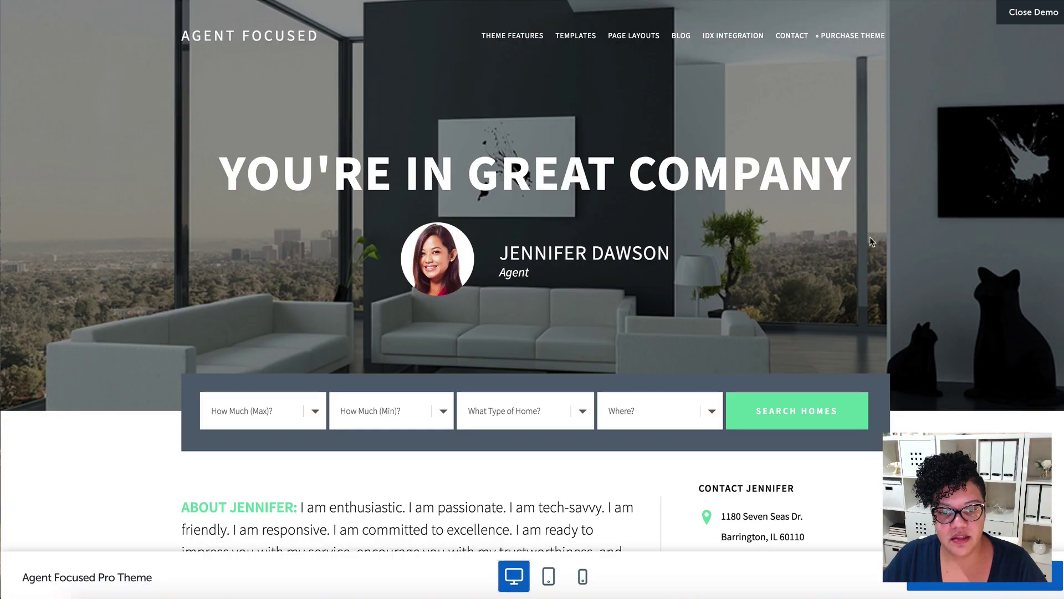
# Switch to the Agent Focused Pro theme demo and examine its homepage and the email sign-up form in the blog sidebar.
pyautogui.scroll(-20, 532, 276)
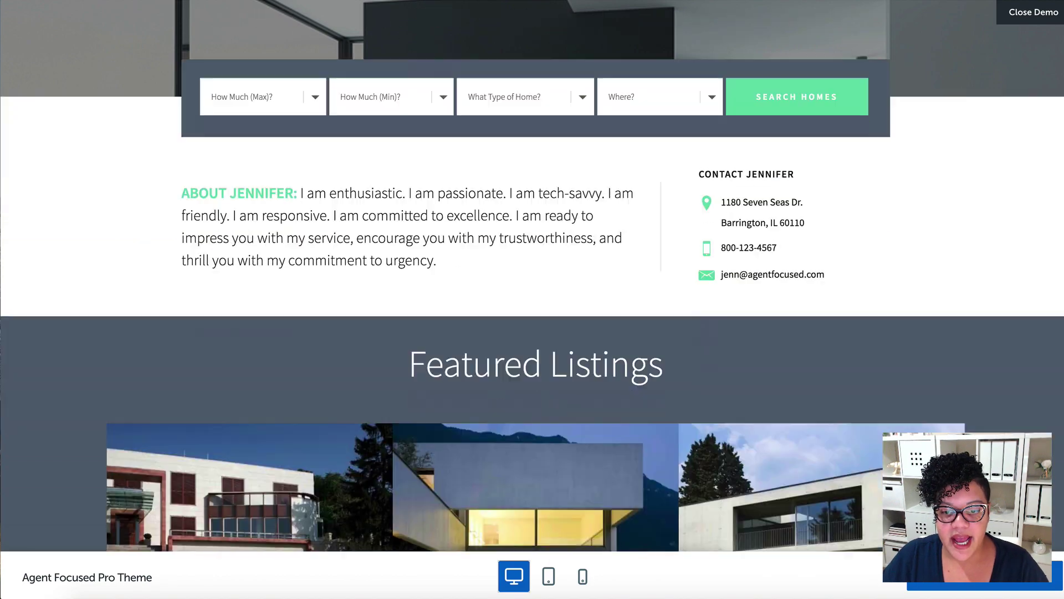
pyautogui.scroll(-6, 532, 276)
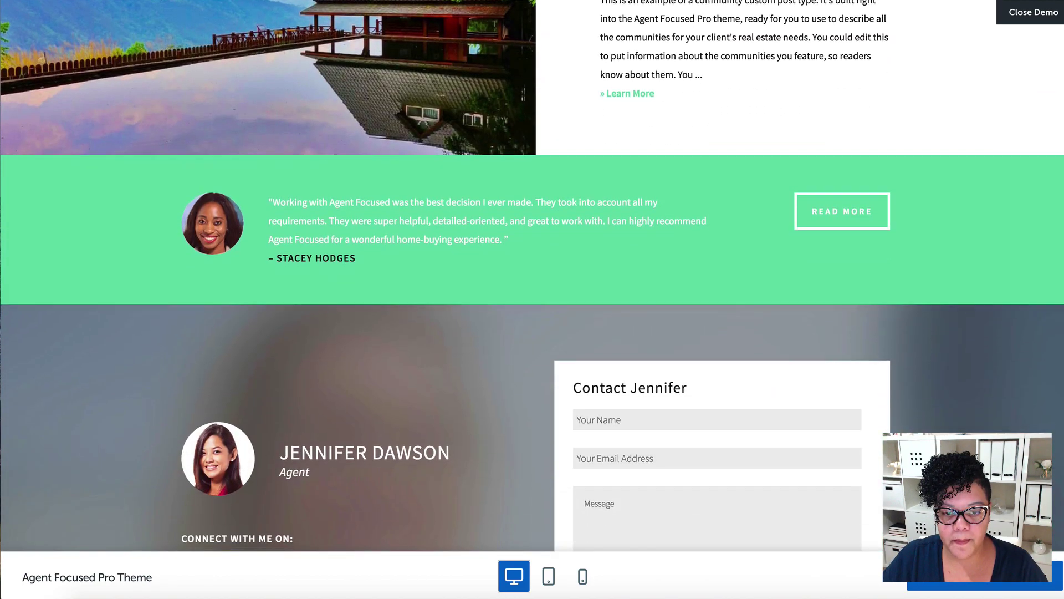
pyautogui.scroll(20, 532, 276)
pyautogui.scroll(8, 532, 276)
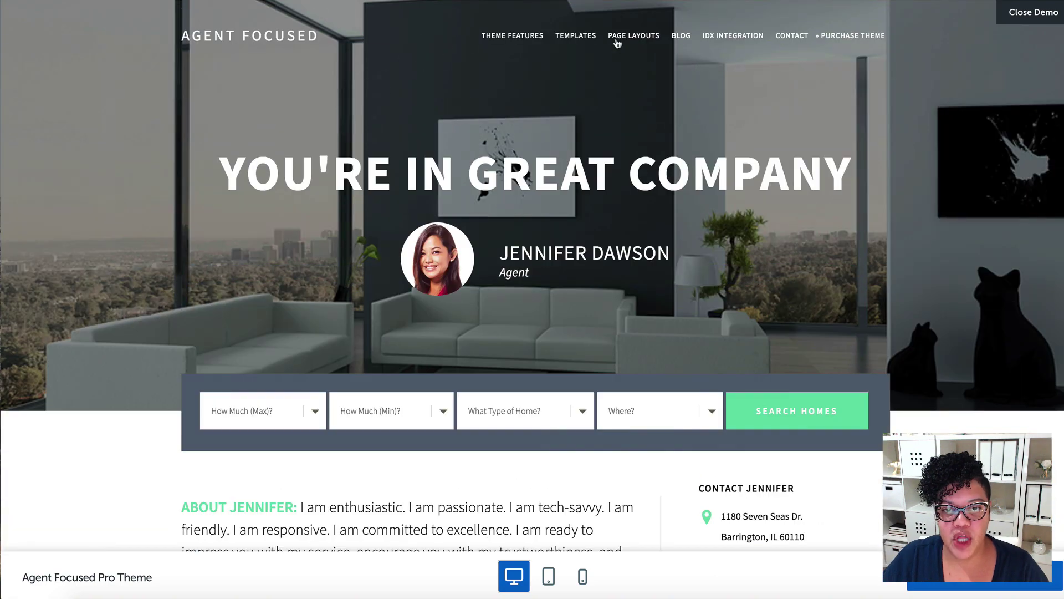
pyautogui.click(681, 36)
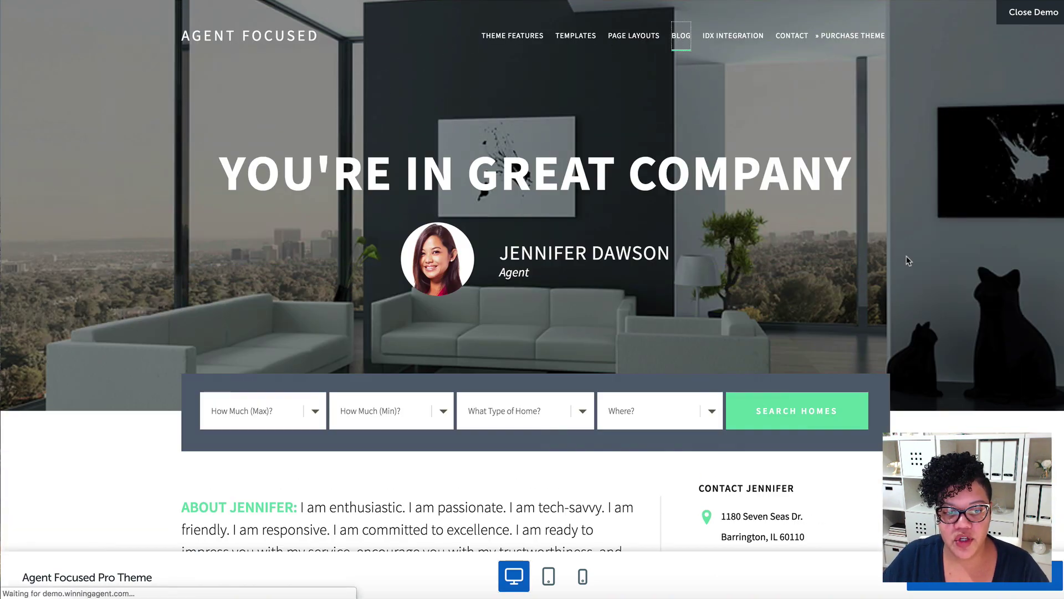
pyautogui.scroll(-10, 950, 345)
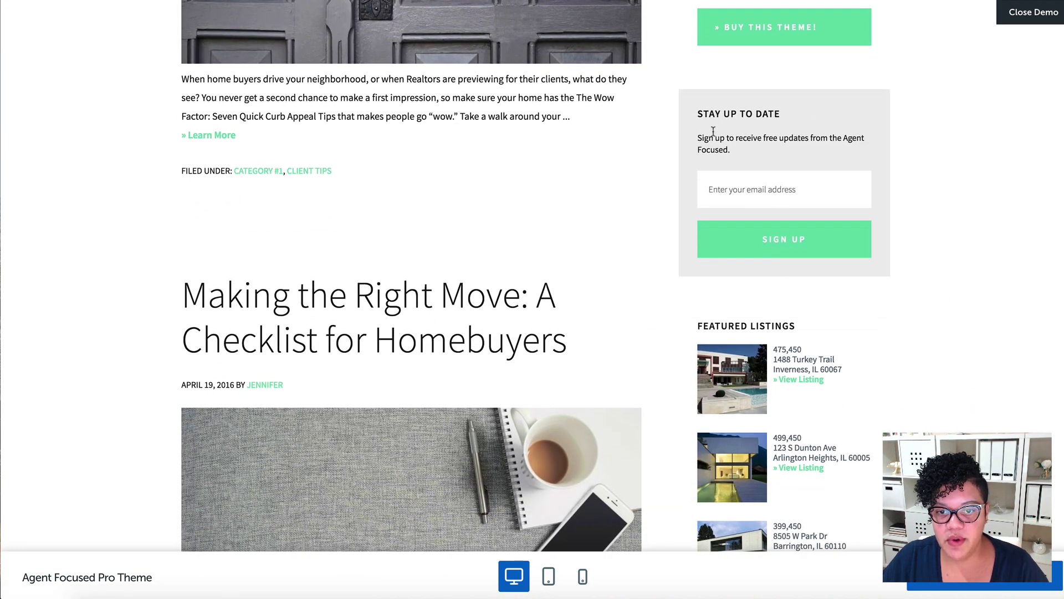
pyautogui.moveTo(699, 114); pyautogui.dragTo(785, 190)
pyautogui.click(820, 194)
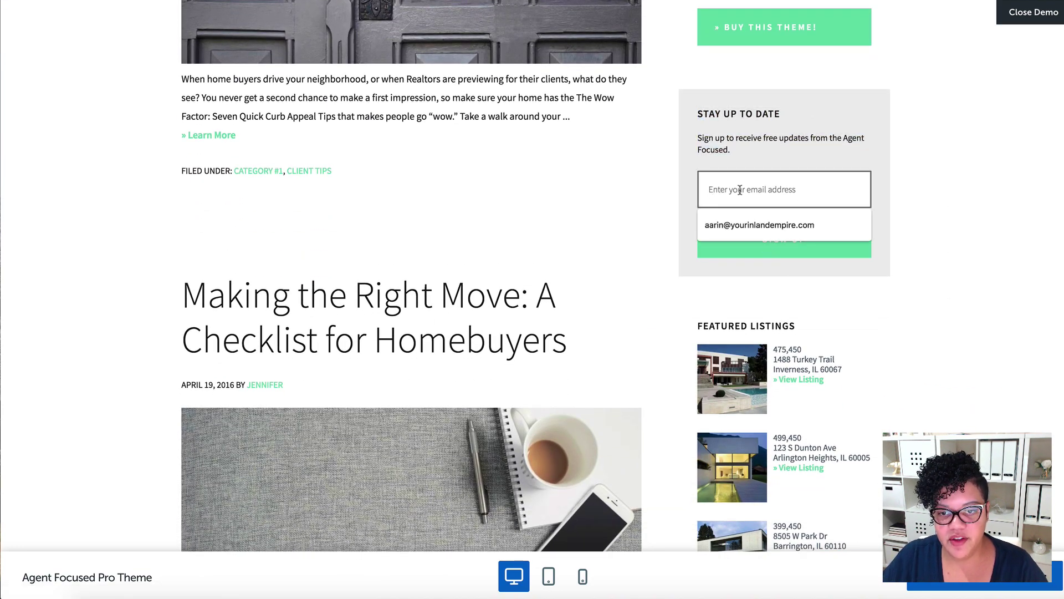
pyautogui.click(959, 194)
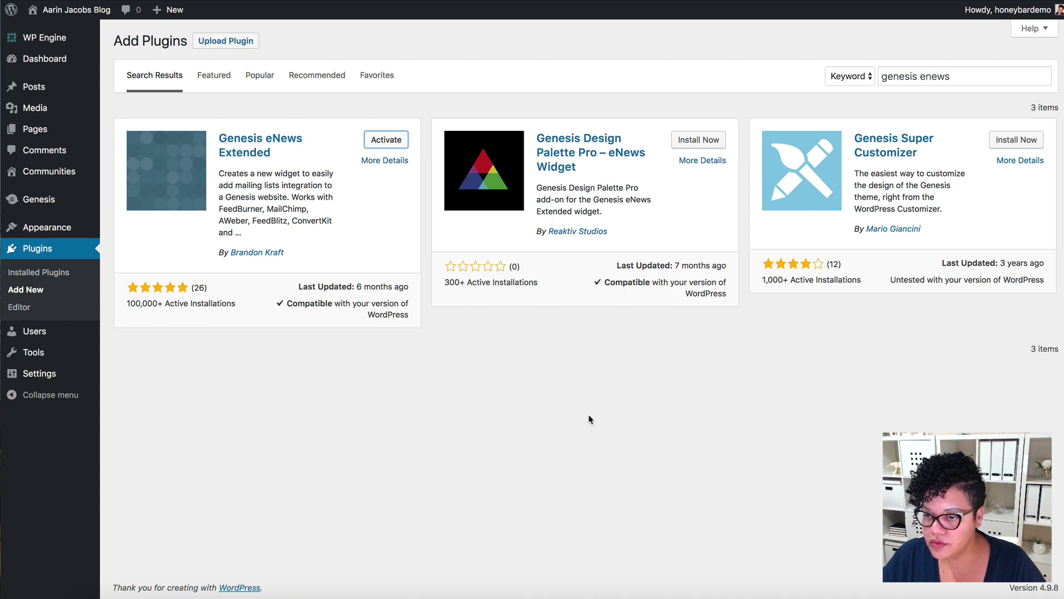
# Back on WordPress's Add Plugins page, search for "simple social icons" and install the Simple Social Icons plugin.
pyautogui.tripleClick(900, 81)
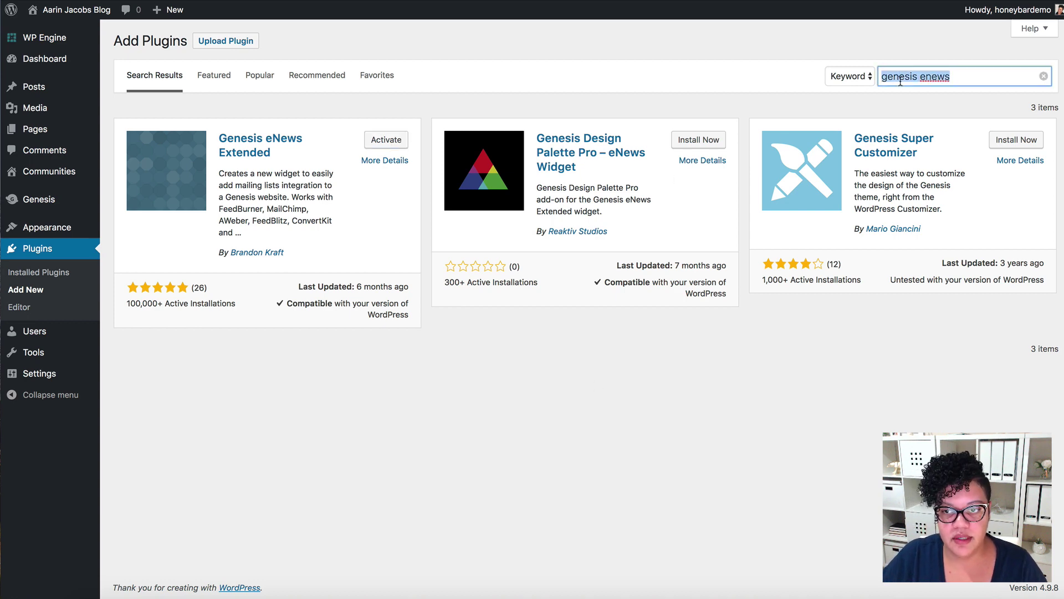
pyautogui.write('simple social icons')
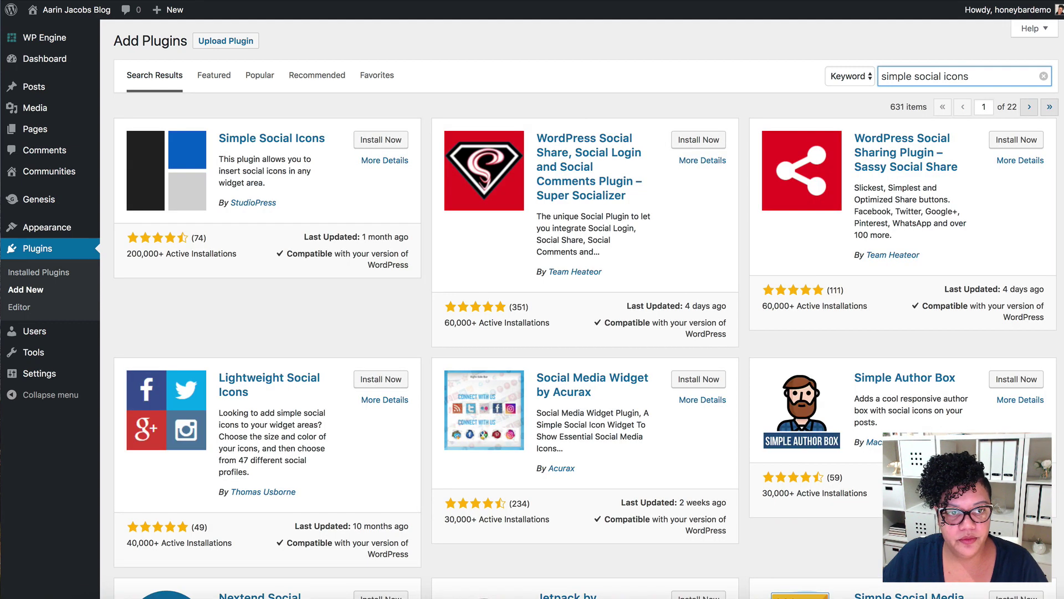
pyautogui.click(382, 140)
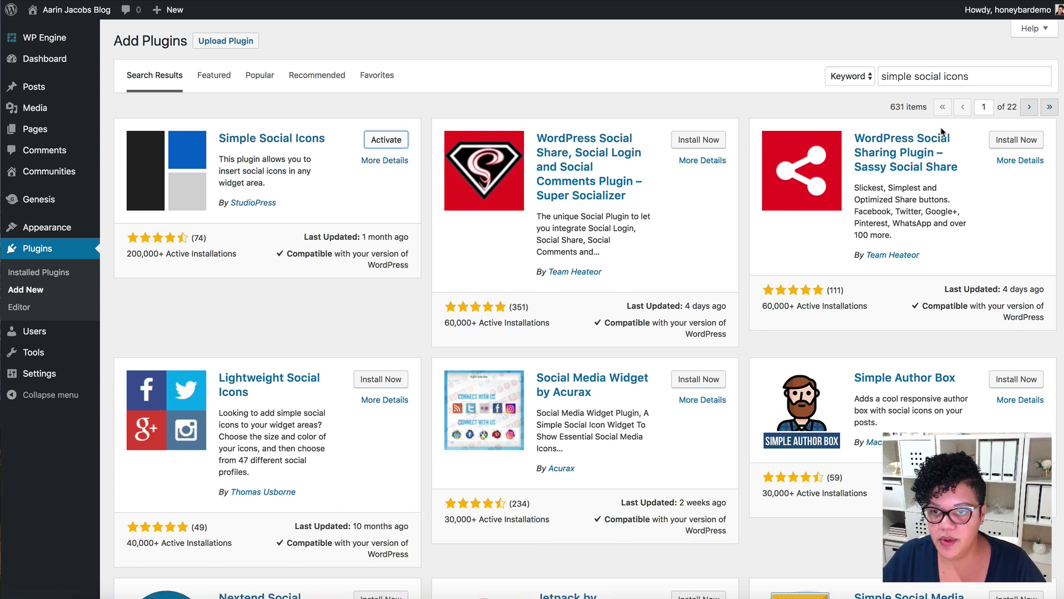
# Search the plugin directory for "wp forms" and install the Contact Form by WPForms plugin.
pyautogui.doubleClick(934, 78)
pyautogui.tripleClick(934, 78)
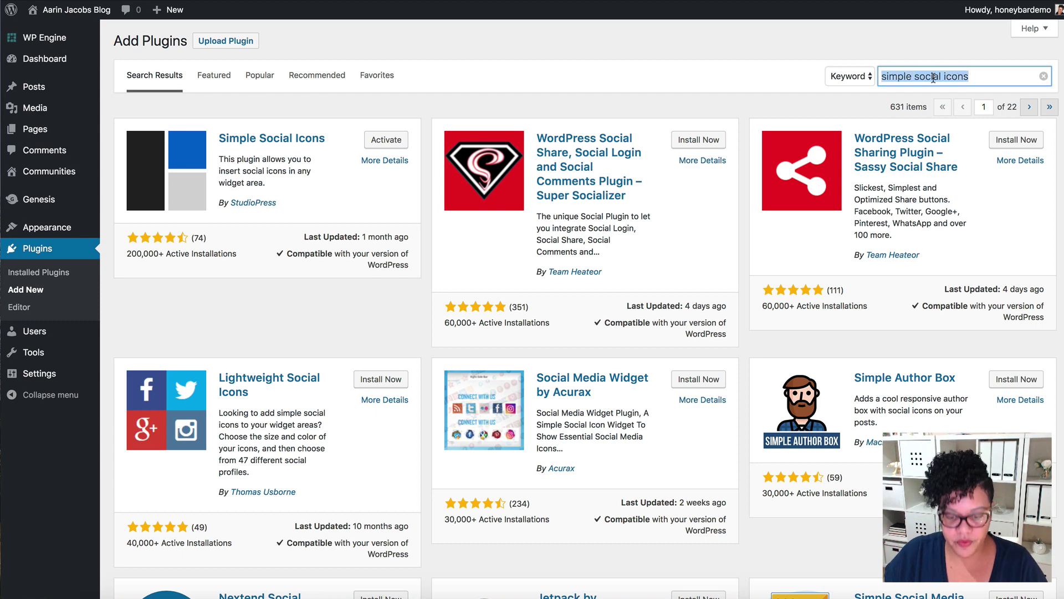
pyautogui.write('wp')
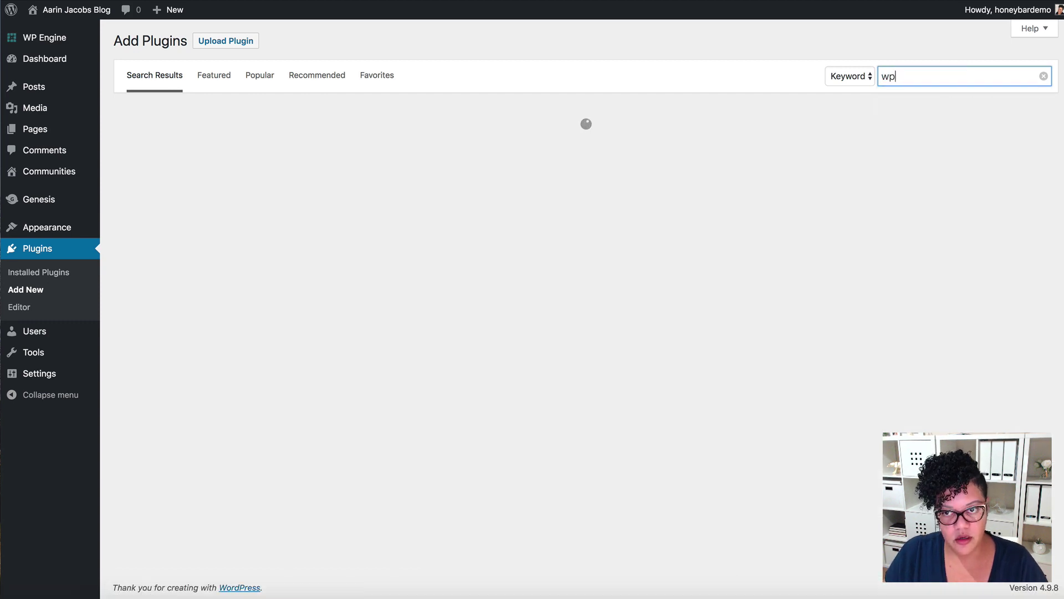
pyautogui.write(' forms')
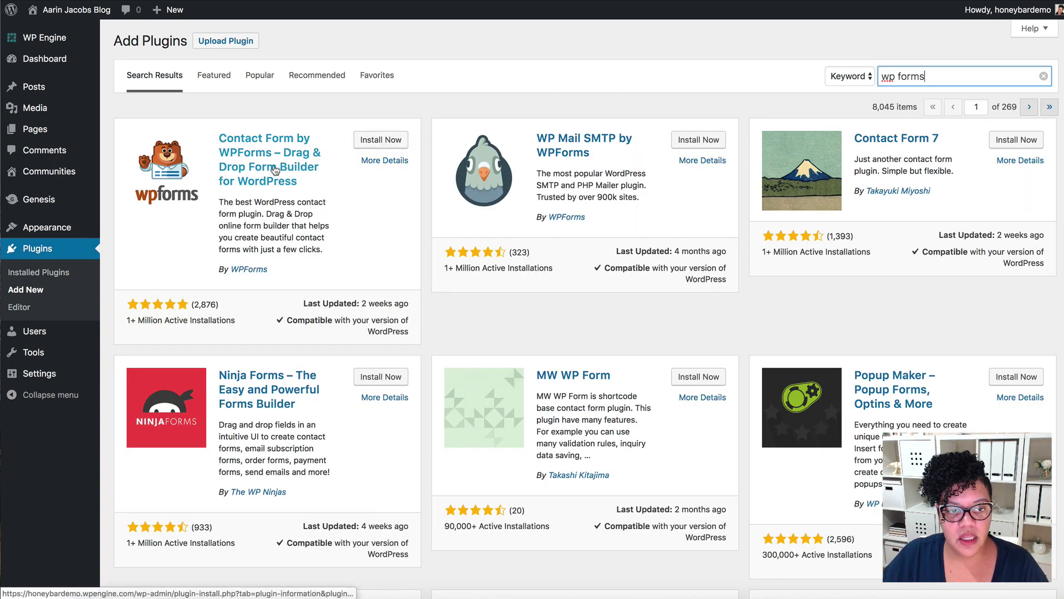
pyautogui.click(374, 143)
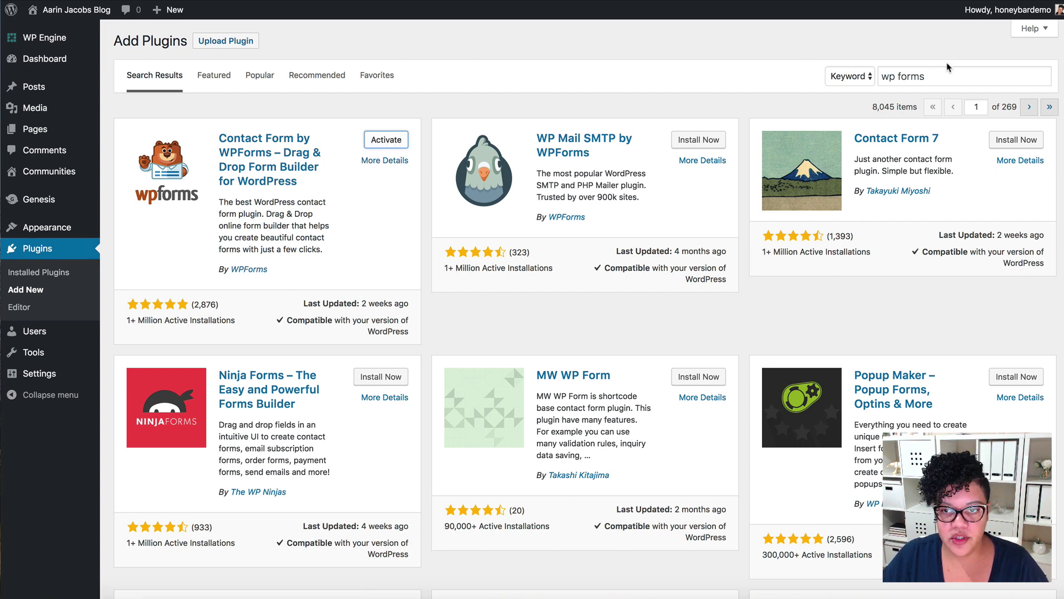
# Search the plugin directory for "widget import" and install the Widget Importer & Exporter plugin.
pyautogui.doubleClick(940, 76)
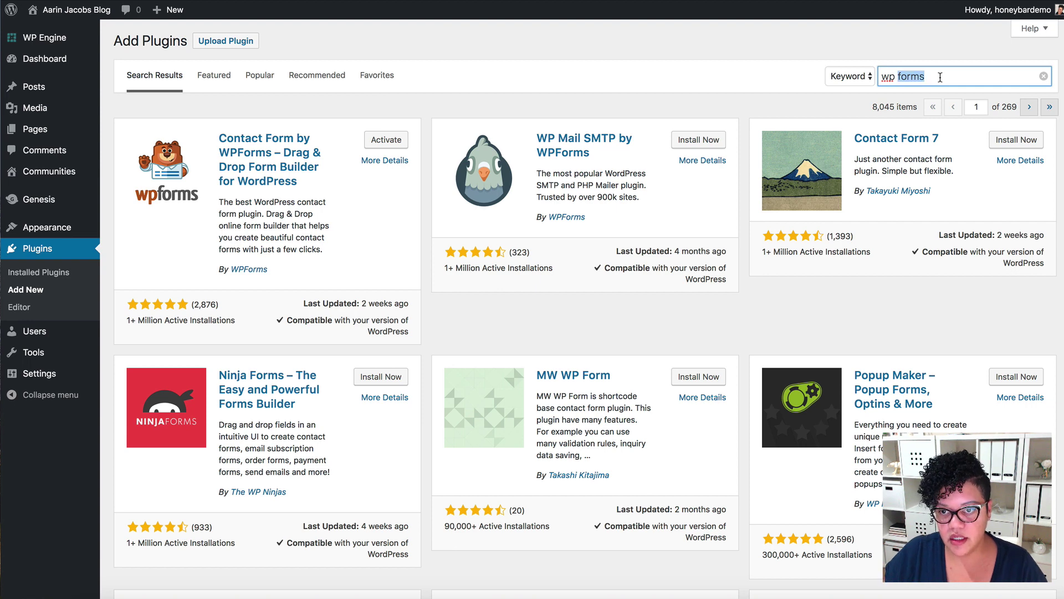
pyautogui.press('super+a')
pyautogui.write('widge')
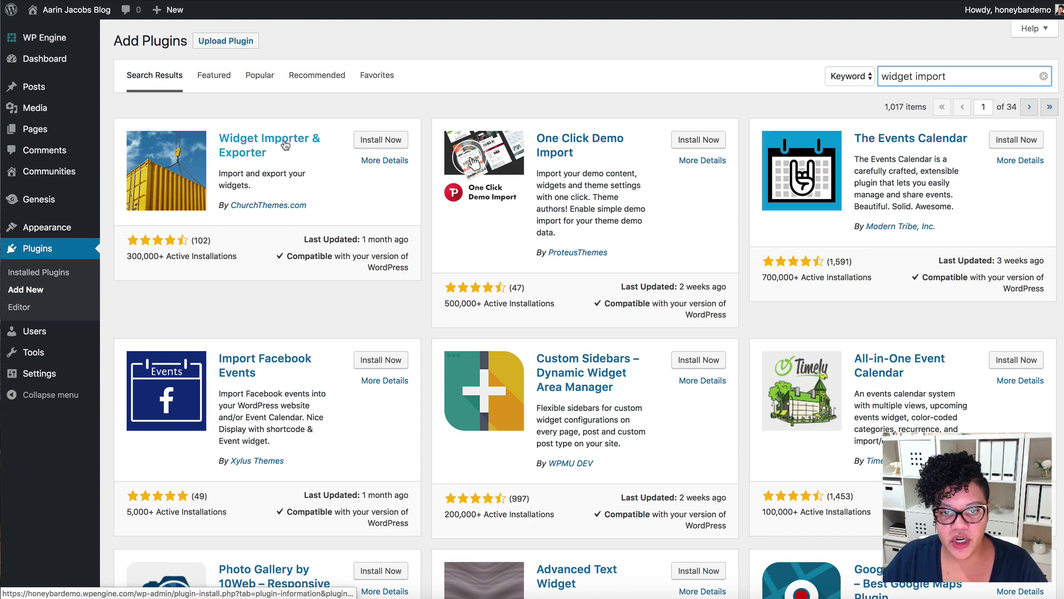
pyautogui.click(381, 140)
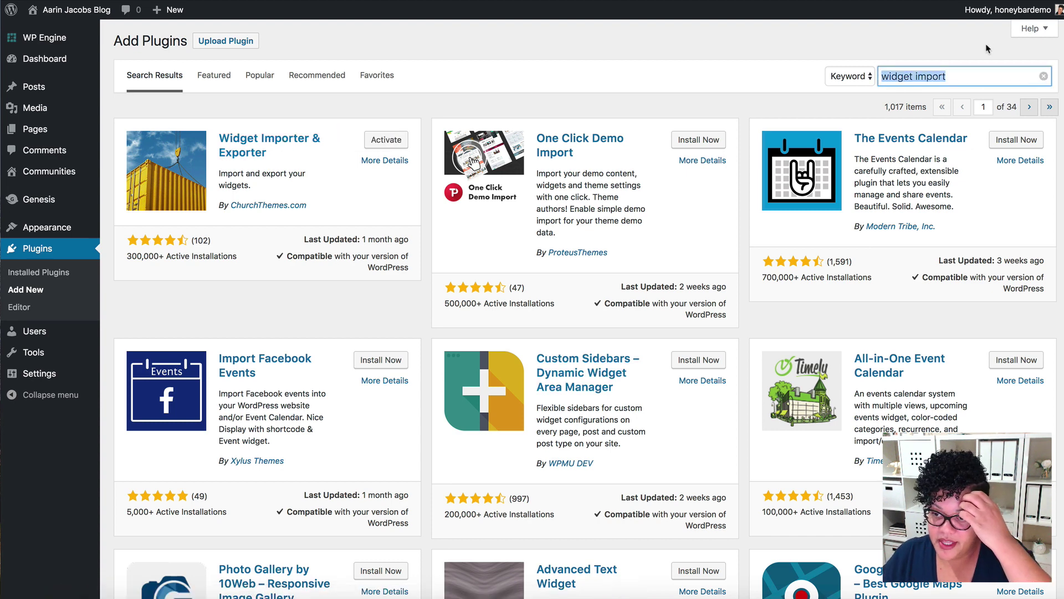
# Search the plugin directory for "yoast seo" and install the Yoast SEO plugin.
pyautogui.press('super+Tab')
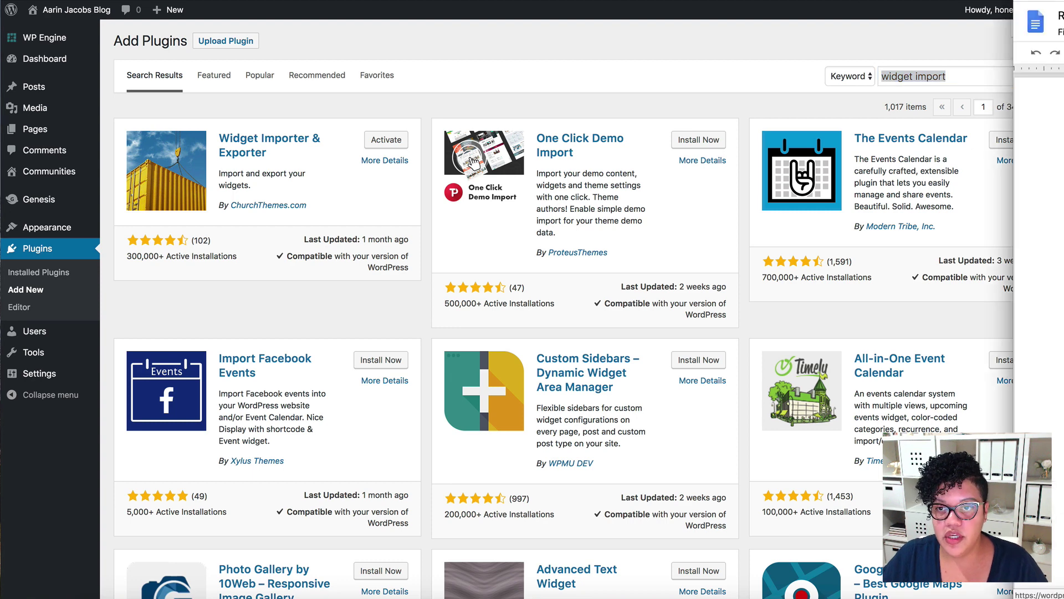
pyautogui.press('super+Tab')
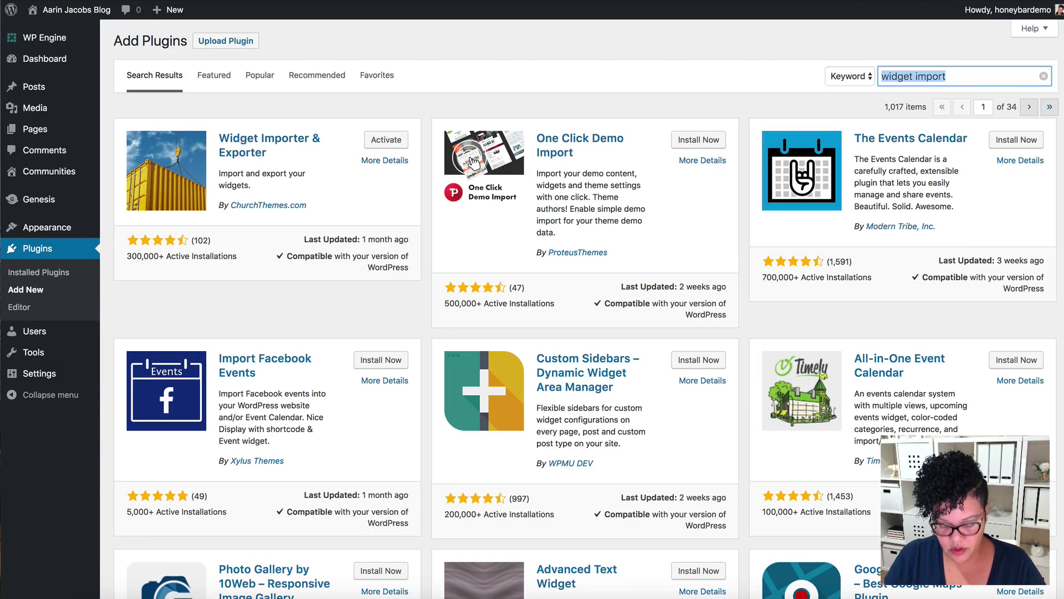
pyautogui.write('yoast se')
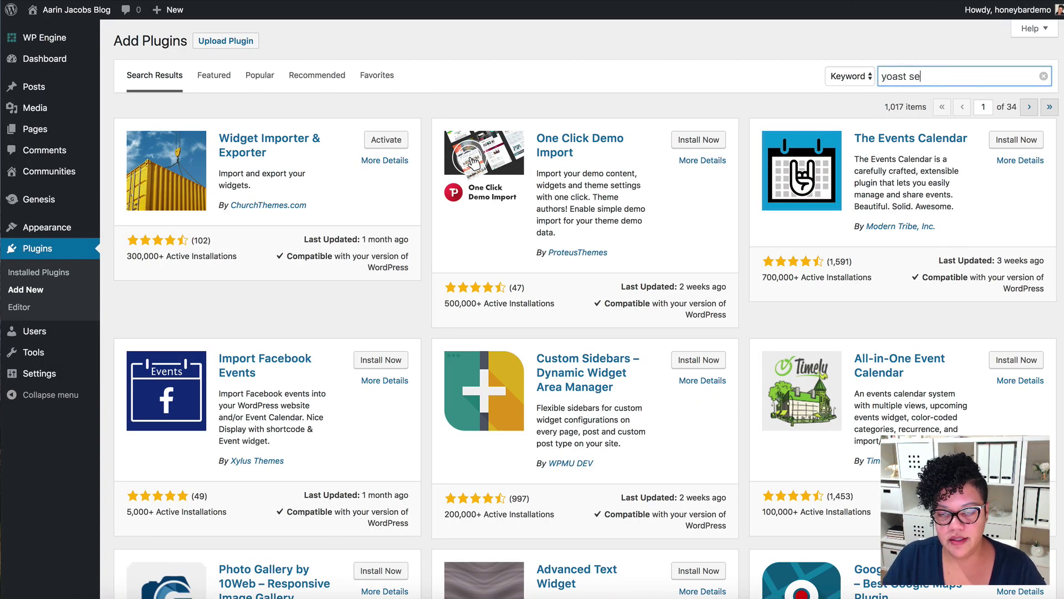
pyautogui.write('o')
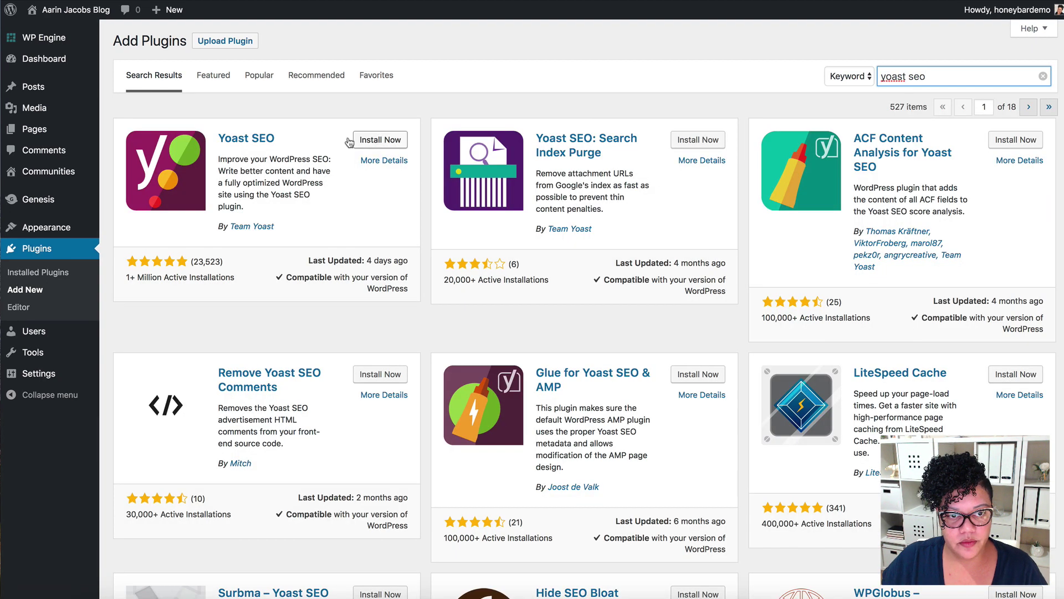
pyautogui.click(372, 140)
# Search the plugin directory for "pretty link" and install the Shortlinks by Pretty Links plugin.
pyautogui.scroll(-1, 377, 138)
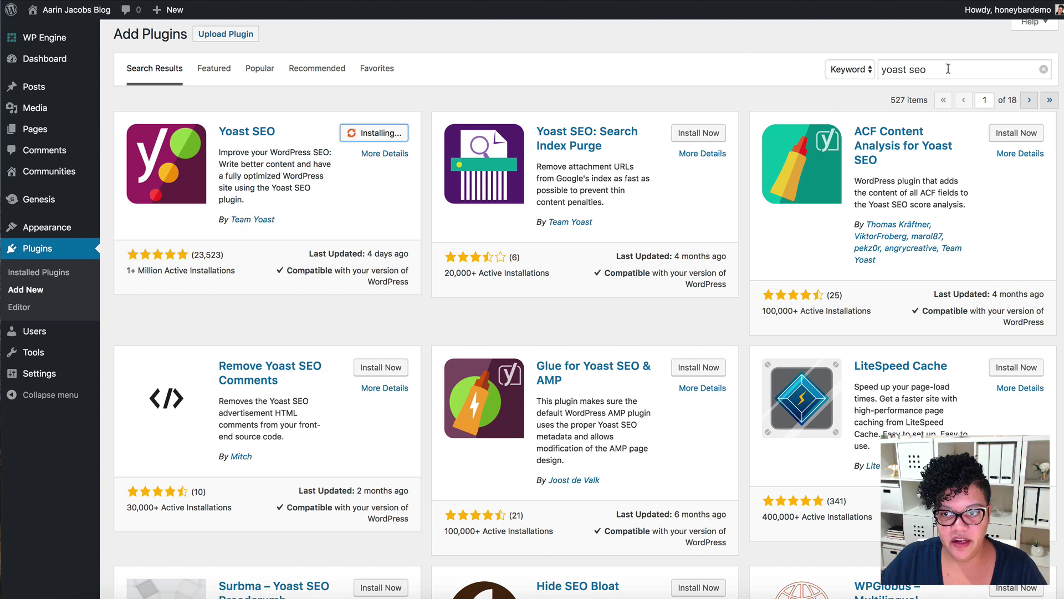
pyautogui.doubleClick(949, 69)
pyautogui.tripleClick(949, 69)
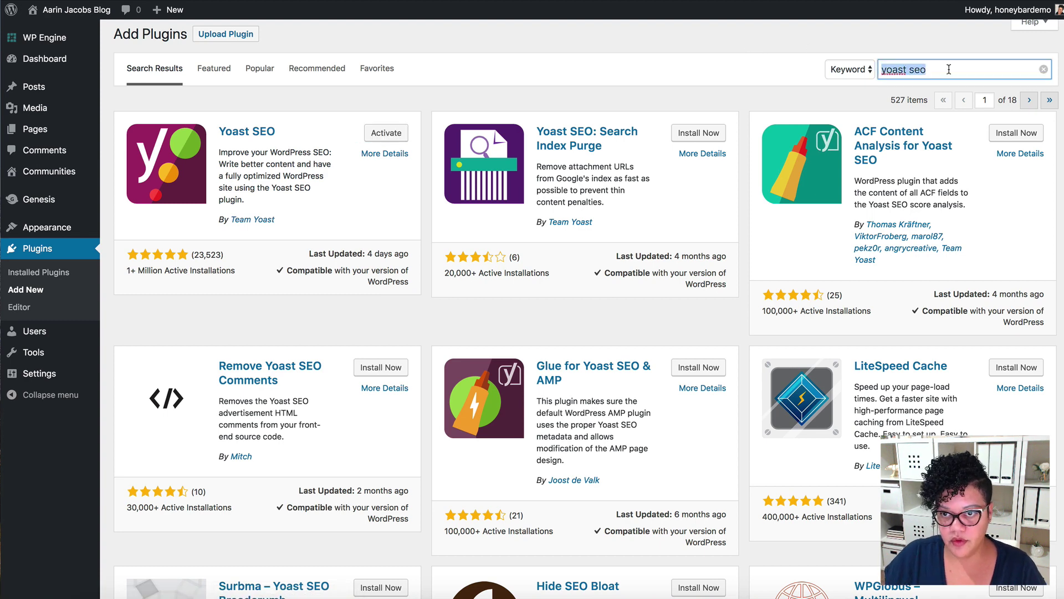
pyautogui.write('pretty lin')
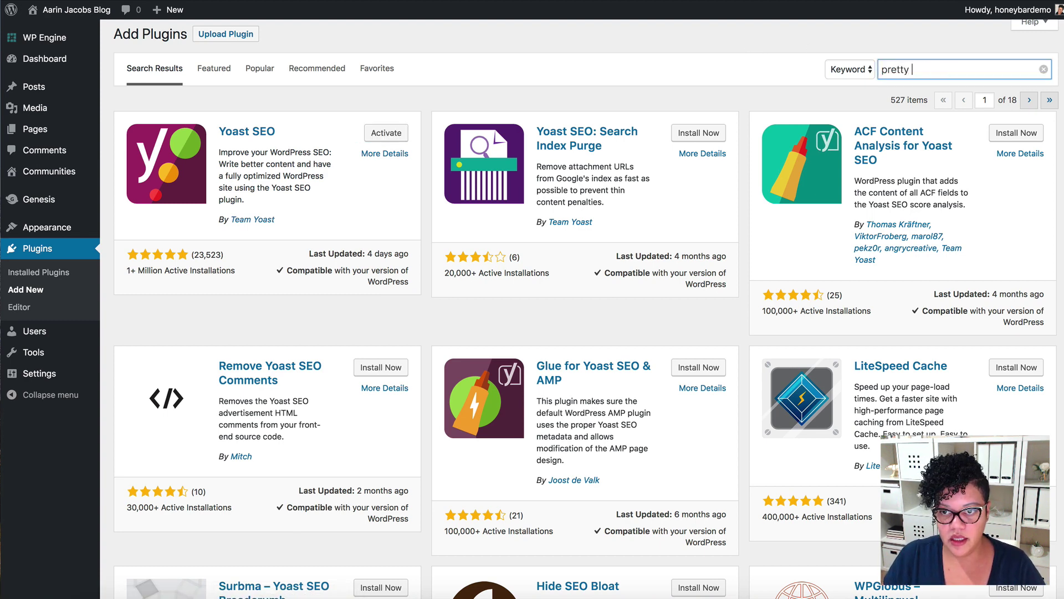
pyautogui.write('k')
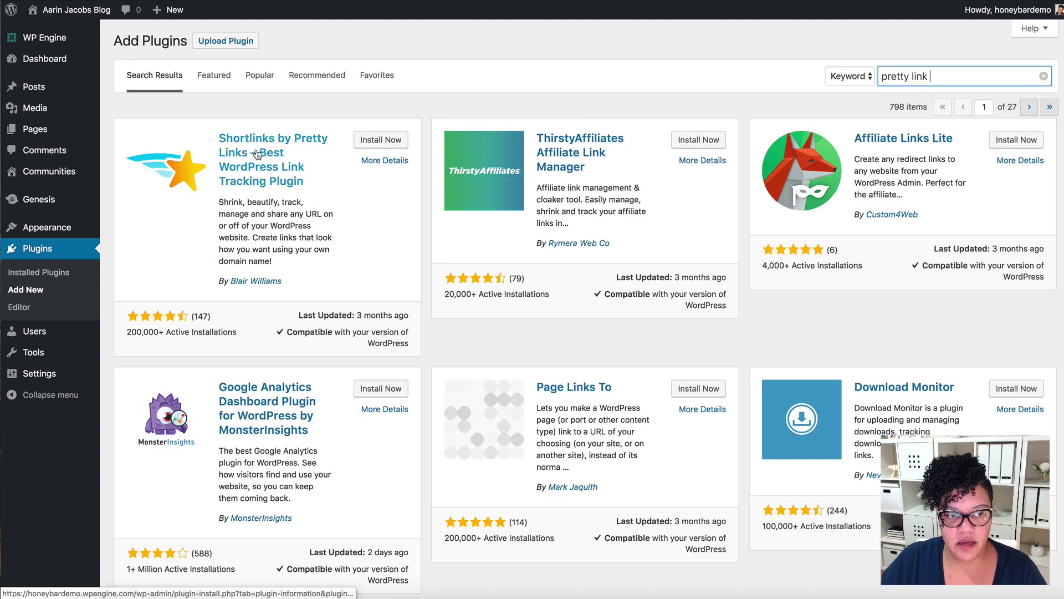
pyautogui.click(381, 139)
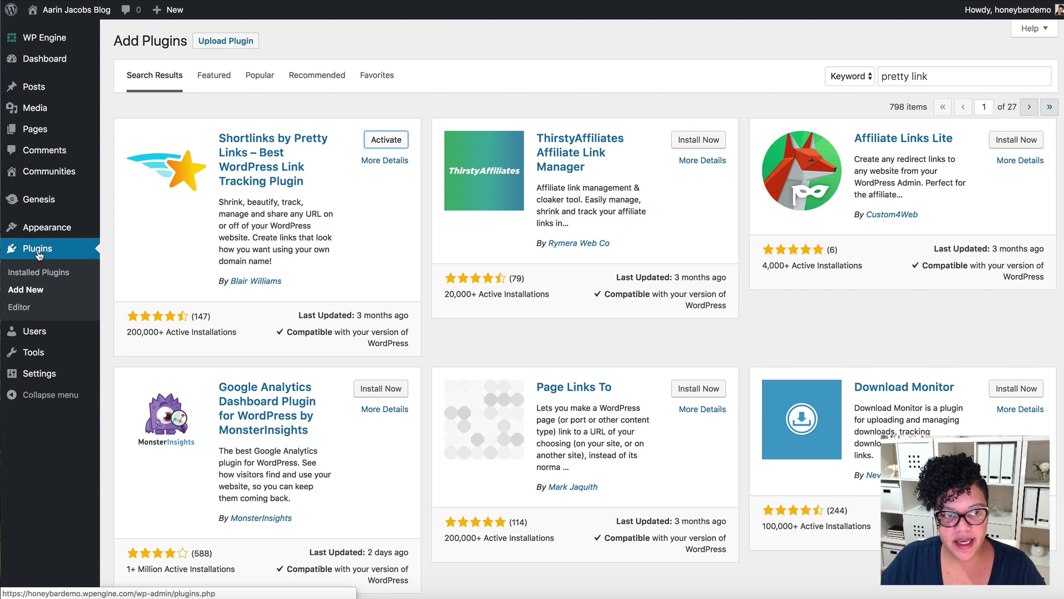
# Bulk-activate all plugins in the installed plugins list, declining the WP Engine restore point, and review the list.
pyautogui.click(34, 276)
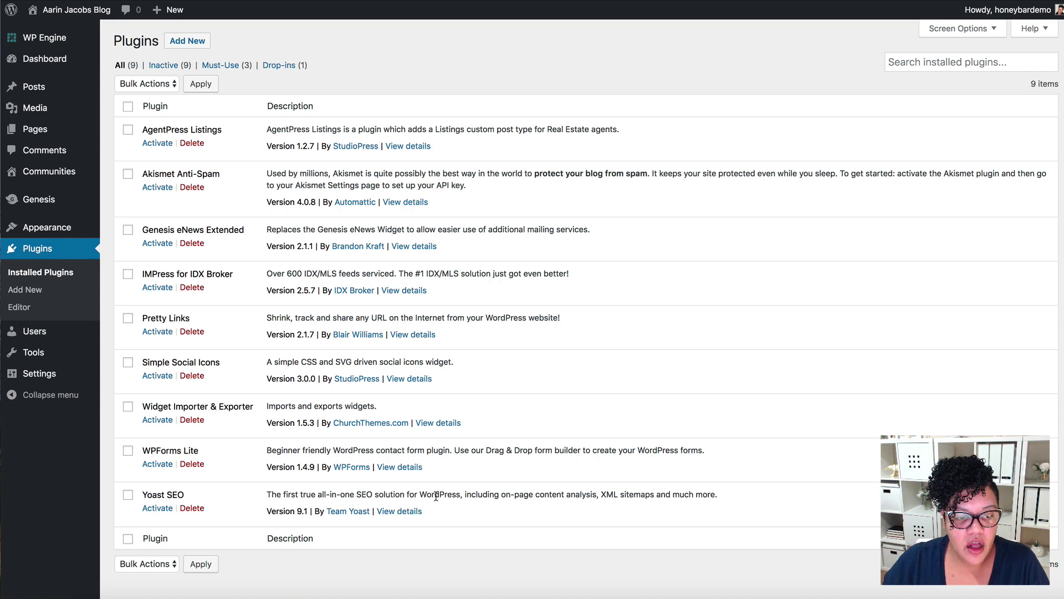
pyautogui.scroll(-2, 431, 494)
pyautogui.scroll(2, 596, 445)
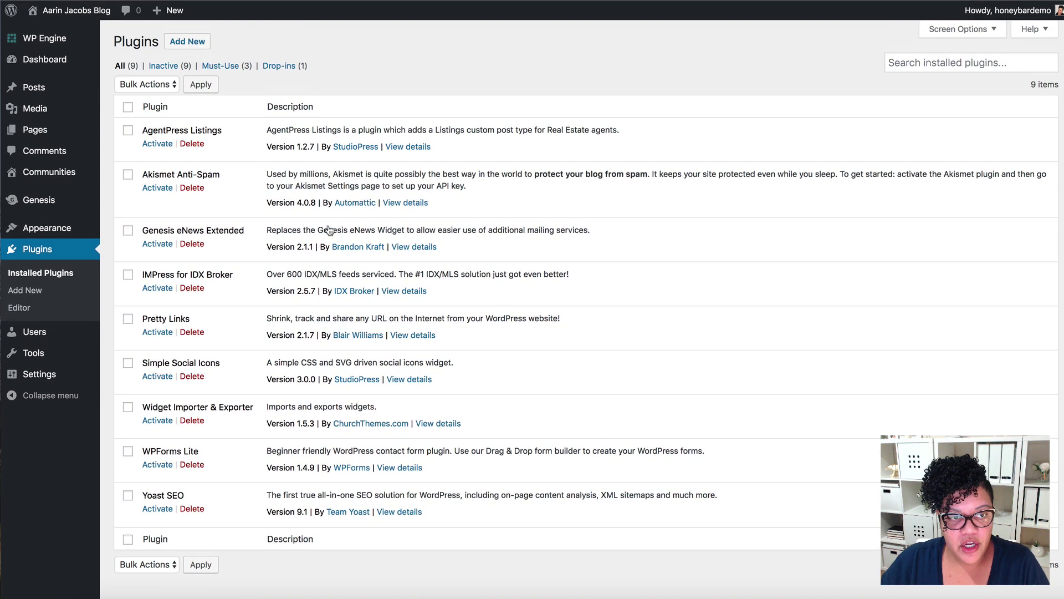
pyautogui.click(127, 107)
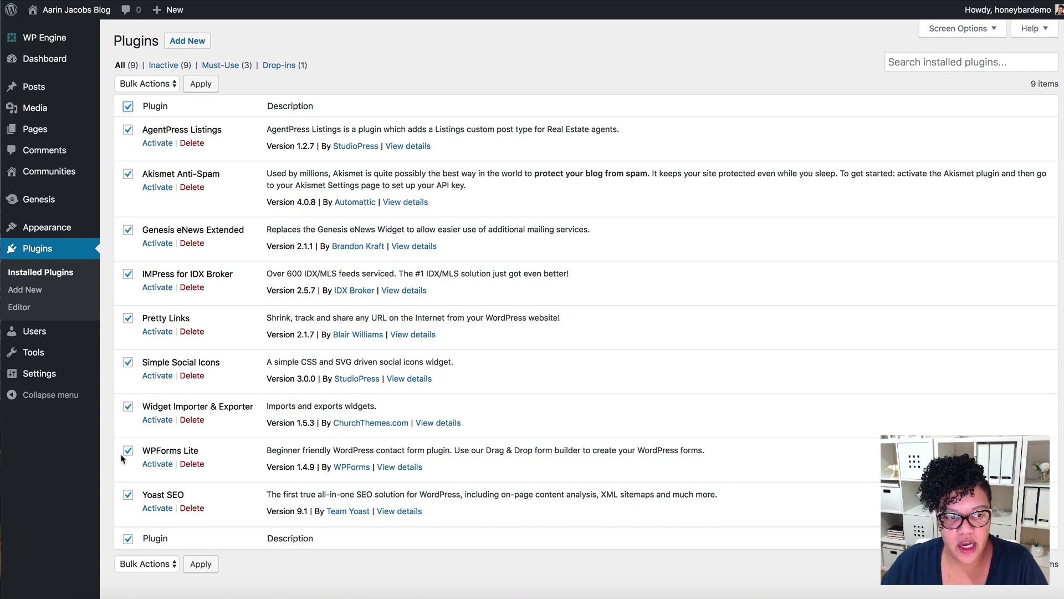
pyautogui.click(147, 84)
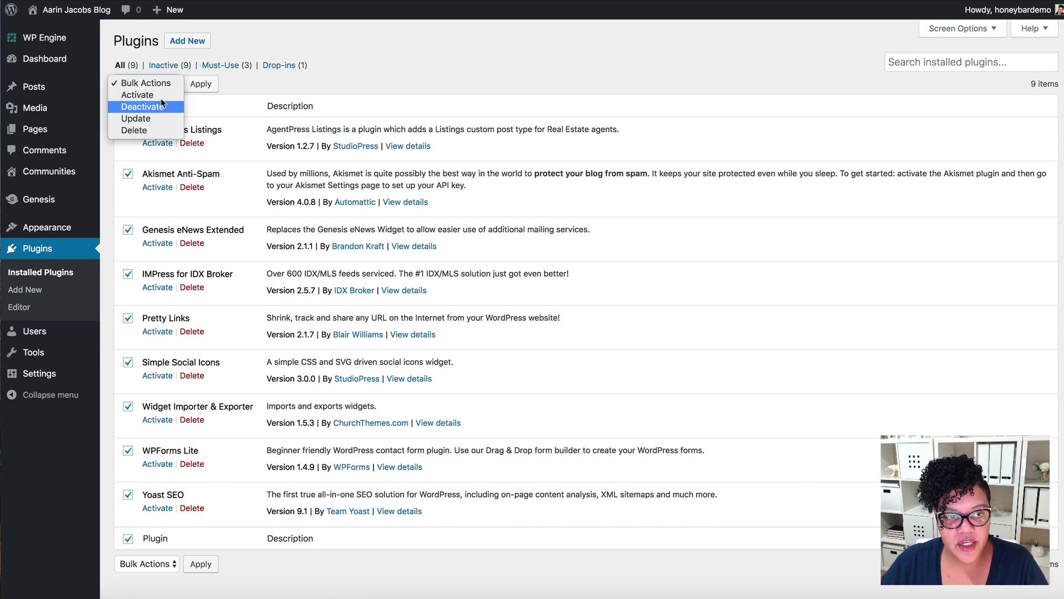
pyautogui.click(138, 95)
pyautogui.click(200, 84)
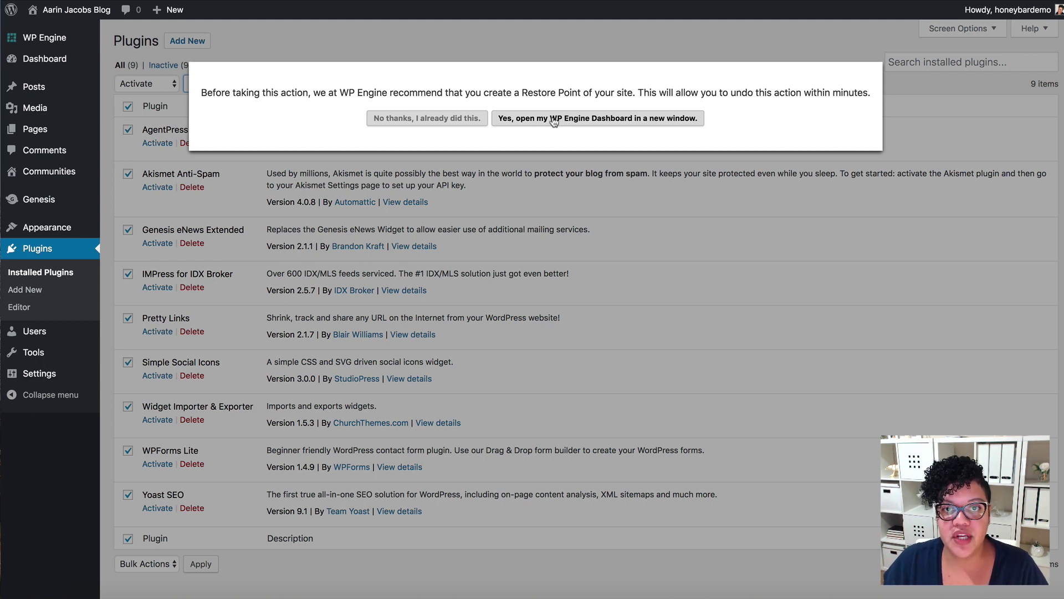
pyautogui.click(412, 122)
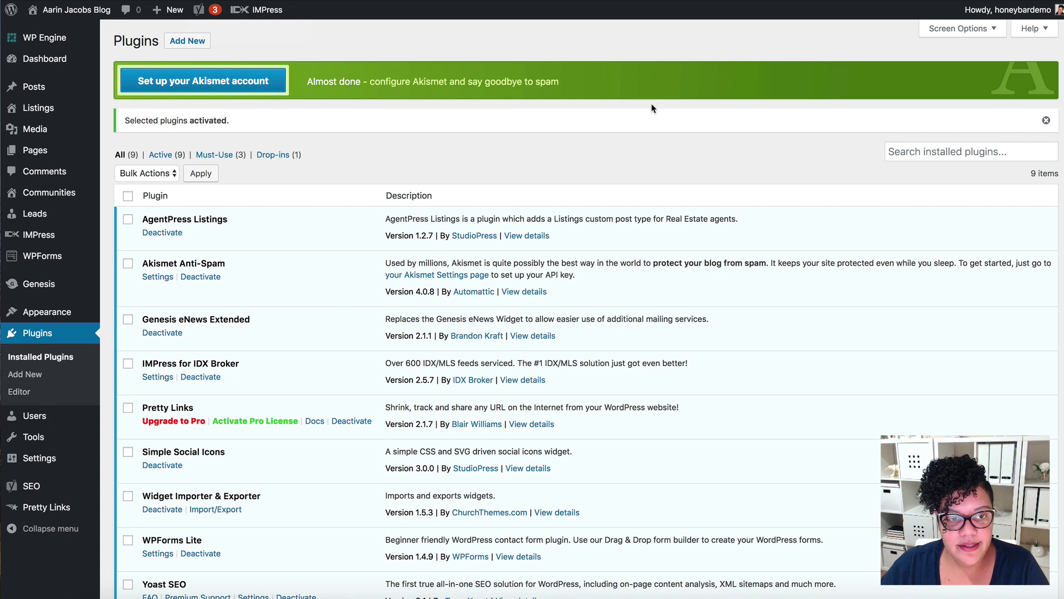
pyautogui.scroll(-3, 797, 394)
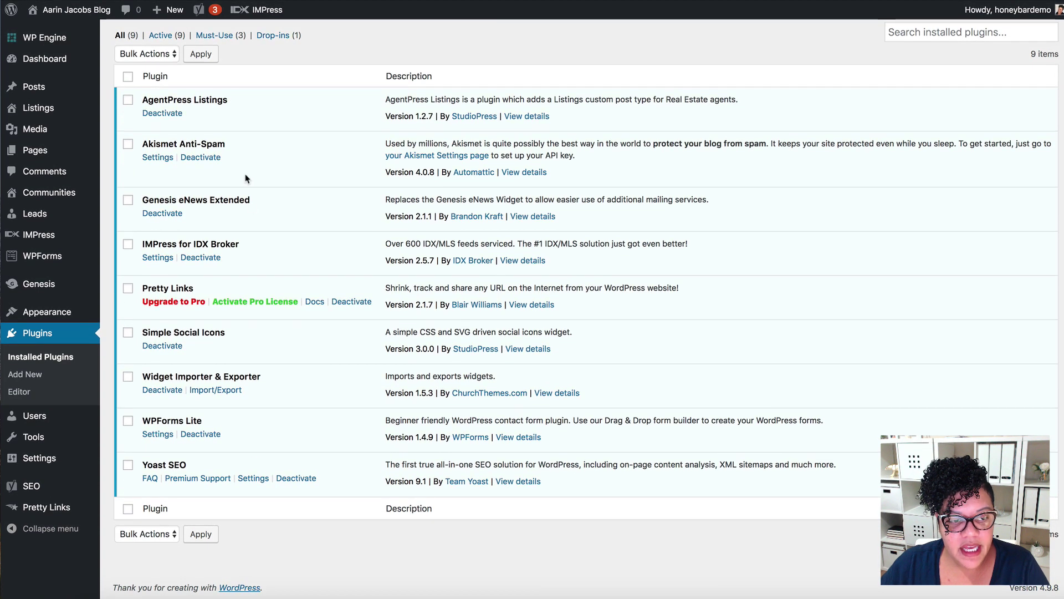
pyautogui.scroll(3, 242, 117)
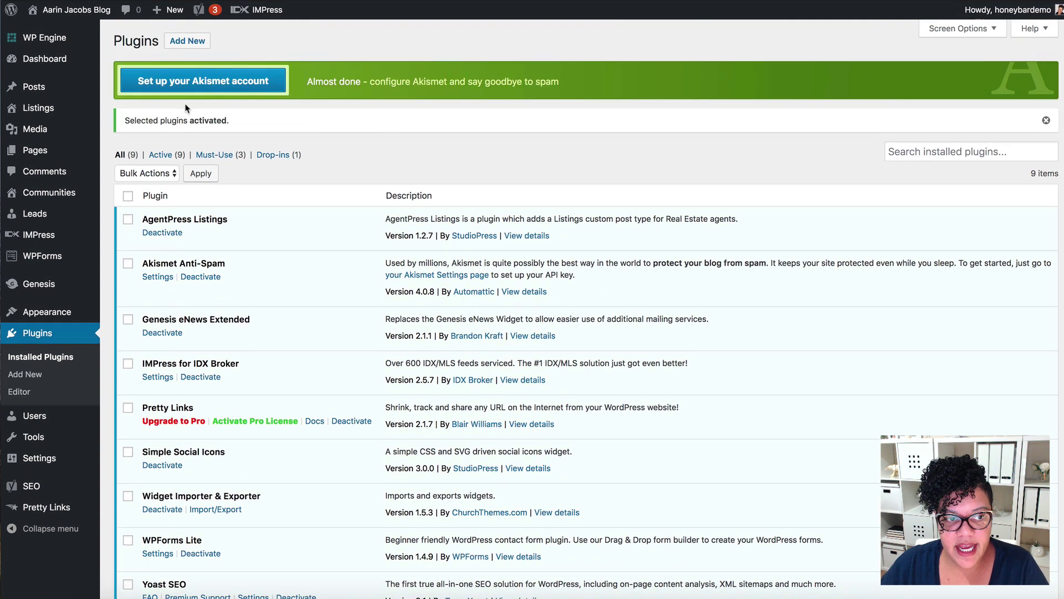
# Examine the Akismet account setup, including the API key sign-up on Akismet's site and the field for entering an existing key.
pyautogui.click(228, 87)
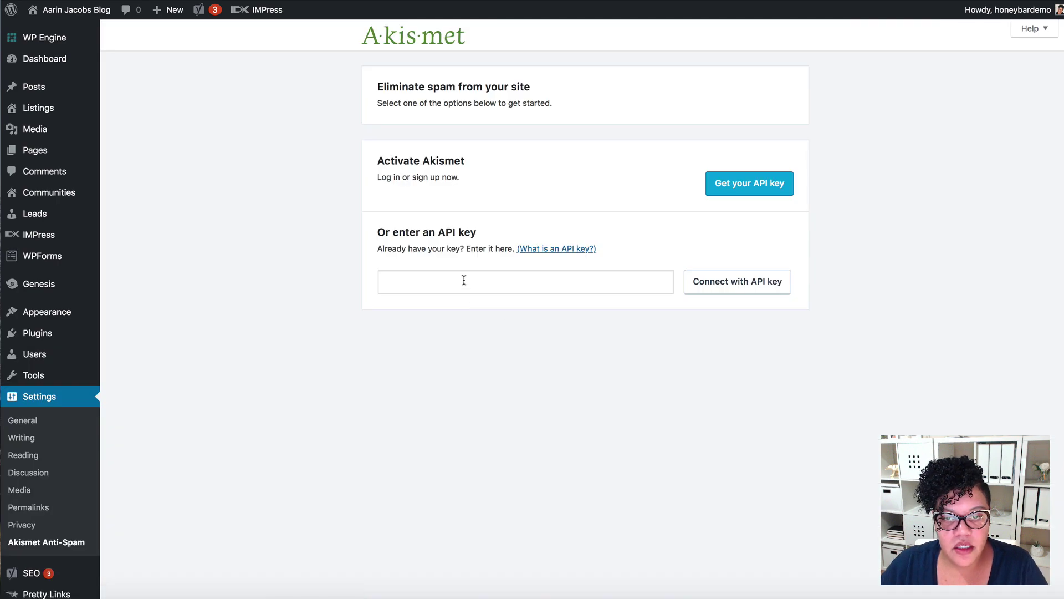
pyautogui.click(767, 192)
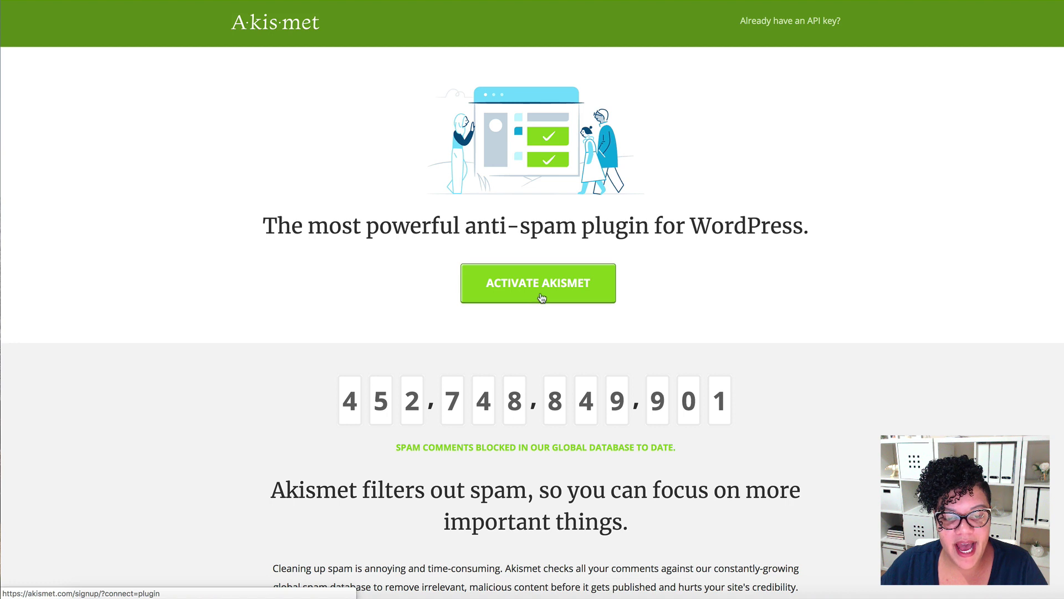
pyautogui.click(541, 289)
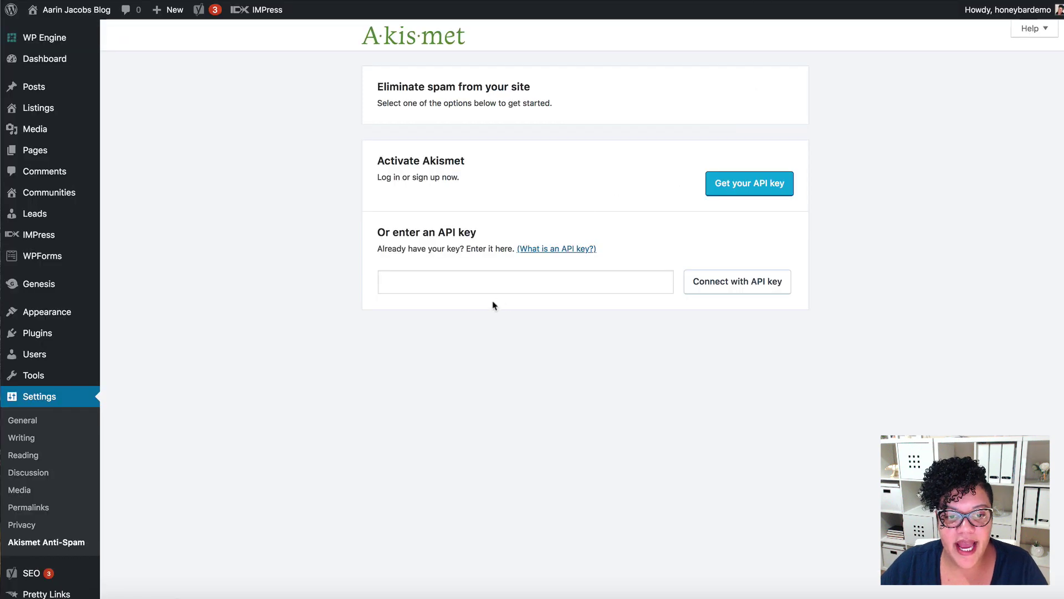
pyautogui.click(474, 285)
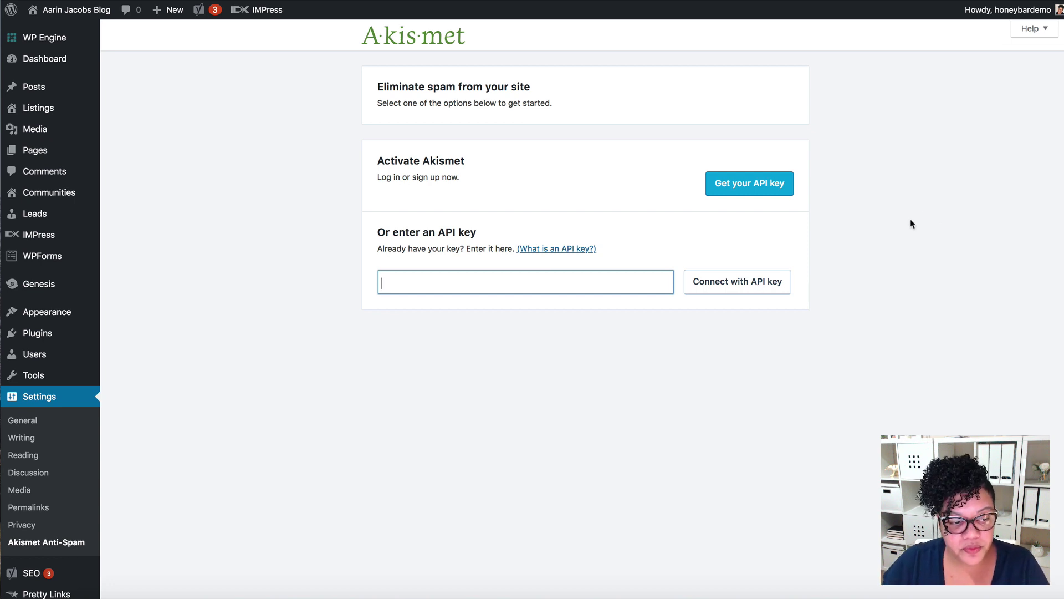
# Return to the installed plugins list and look over all the activated plugins.
pyautogui.click(36, 332)
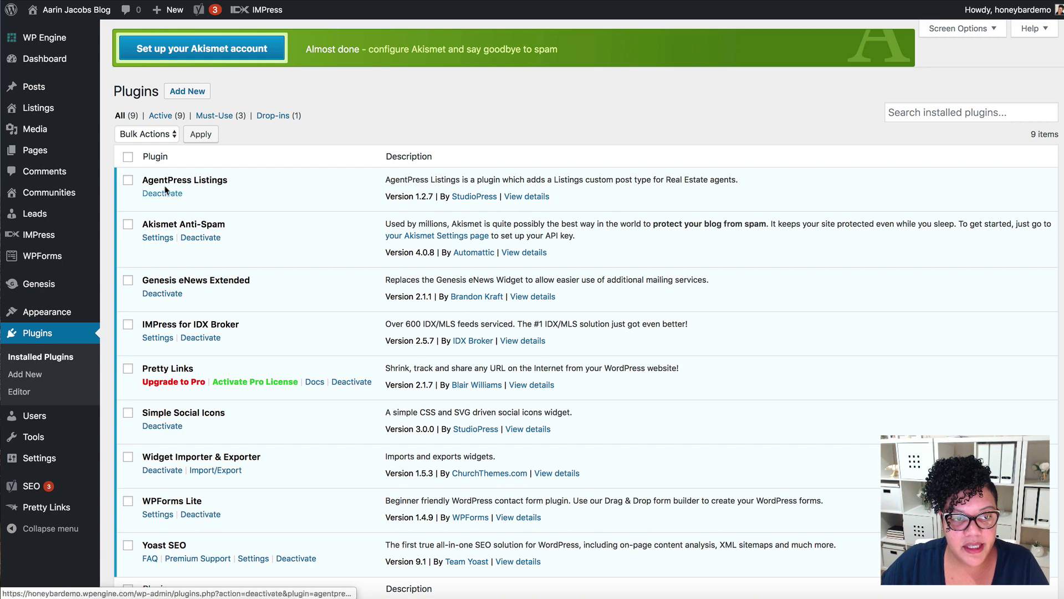
pyautogui.scroll(-2, 271, 291)
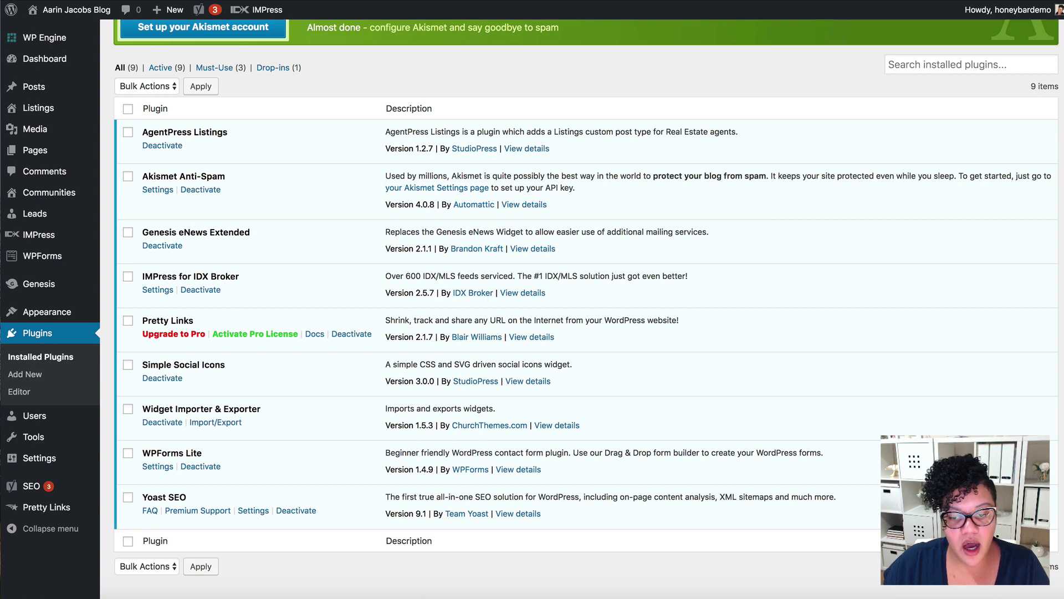
pyautogui.scroll(2, 585, 310)
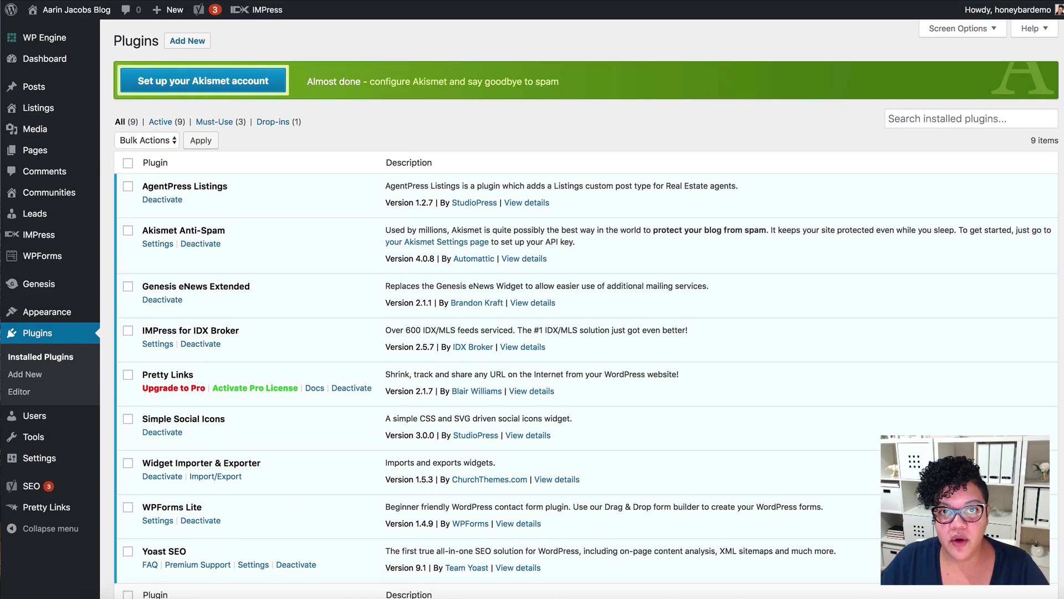